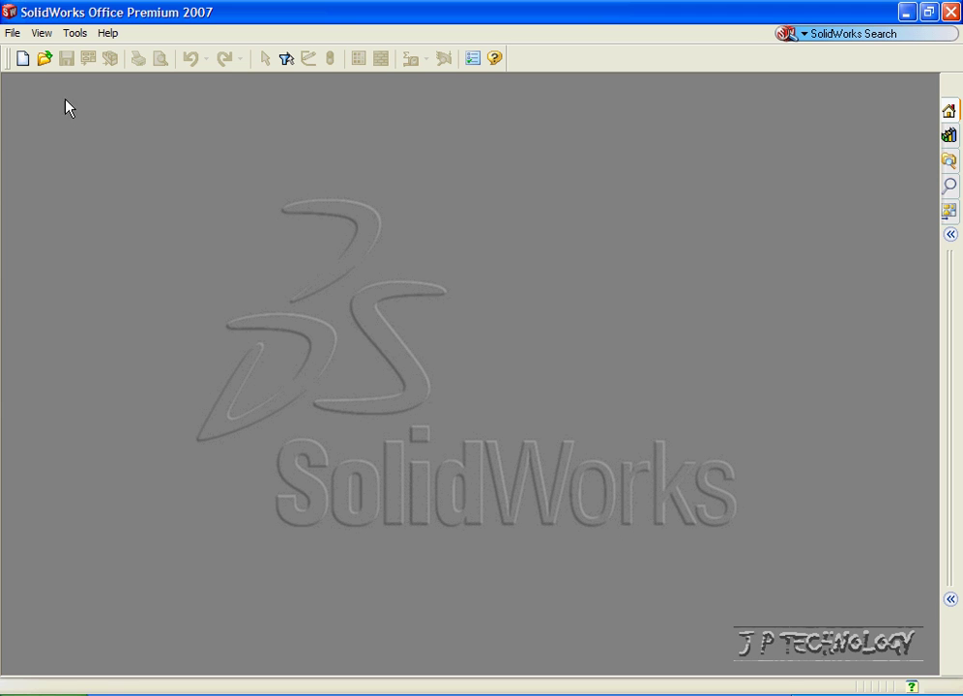
Create a new assembly from the ASM-MM-ANSI template and turn on the display of origins.
{"action": "left_click", "coordinate": [14, 33]}
{"action": "left_click", "coordinate": [41, 55]}
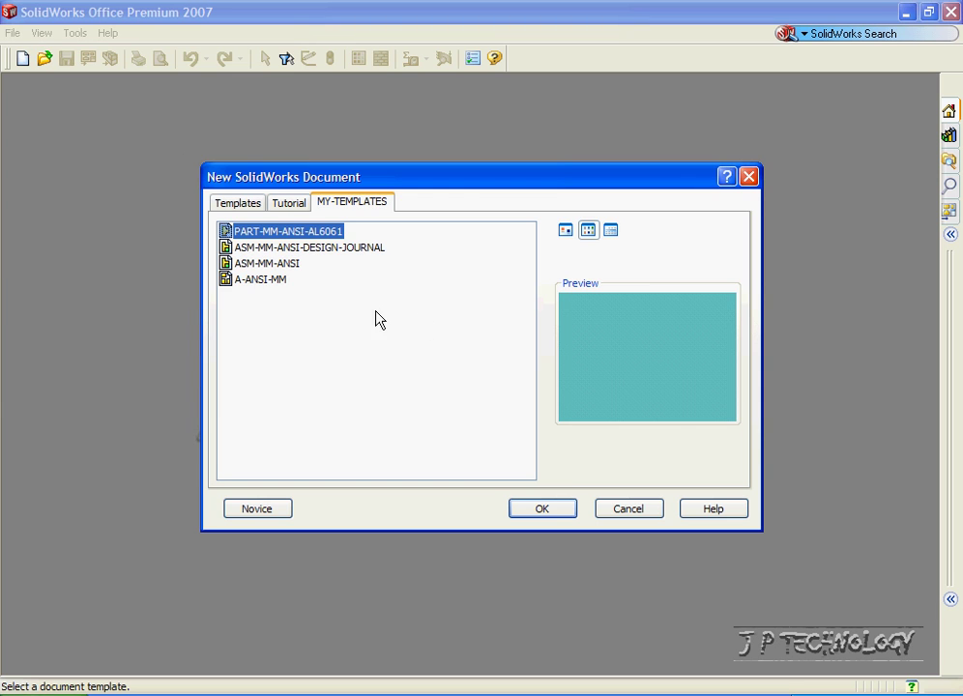
{"action": "left_click", "coordinate": [269, 264]}
{"action": "left_click", "coordinate": [547, 509]}
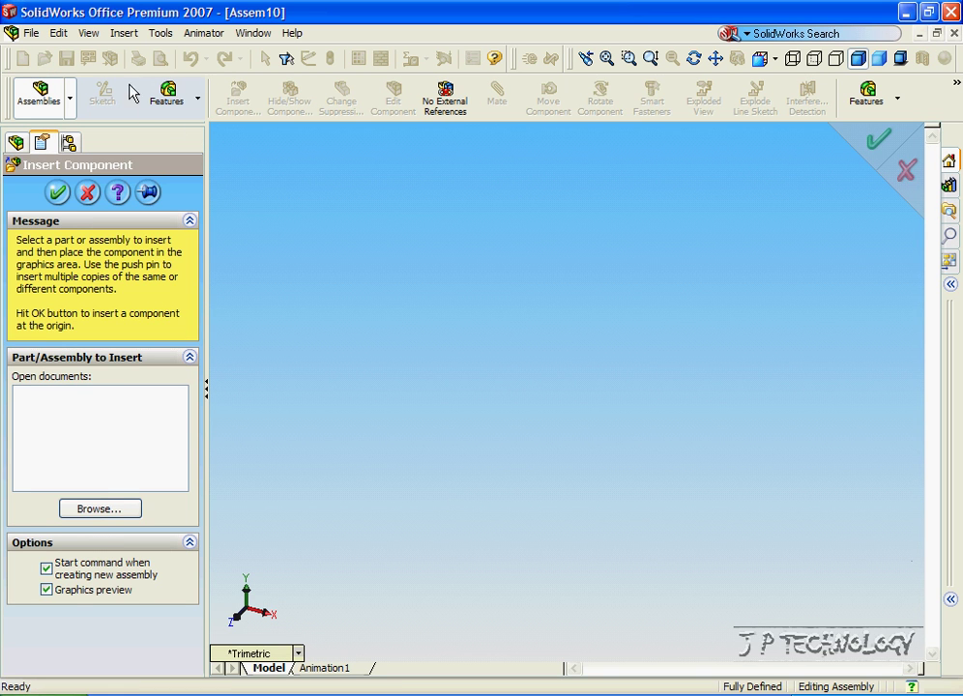
{"action": "left_click", "coordinate": [88, 33]}
{"action": "left_click", "coordinate": [114, 222]}
Insert the part Ball Bearing Inner Housing.SLDPRT as the first component of the assembly.
{"action": "left_click", "coordinate": [97, 509]}
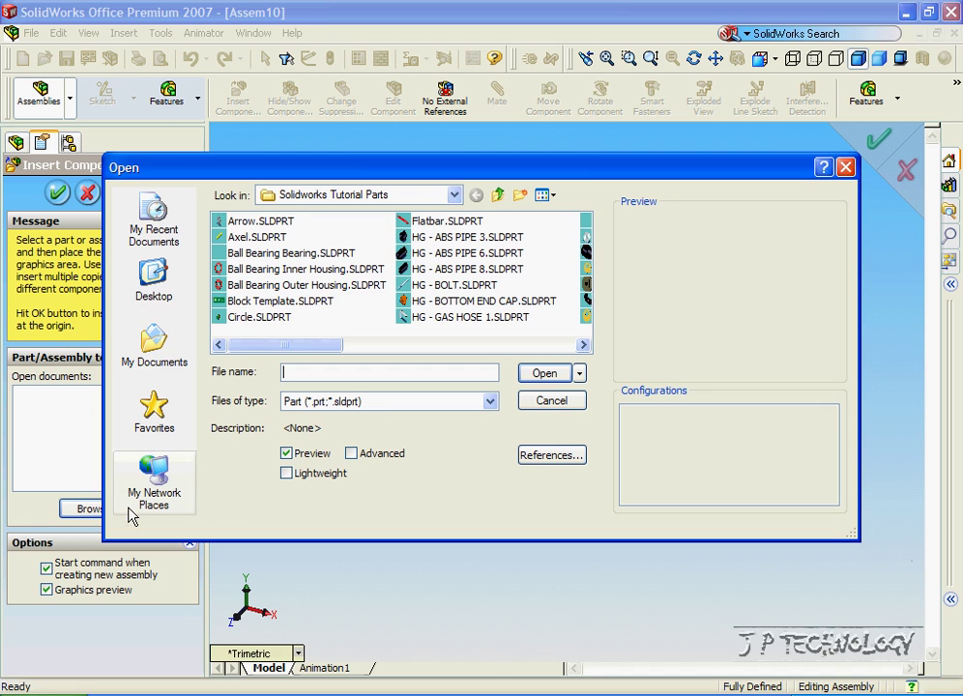
{"action": "left_click", "coordinate": [272, 254]}
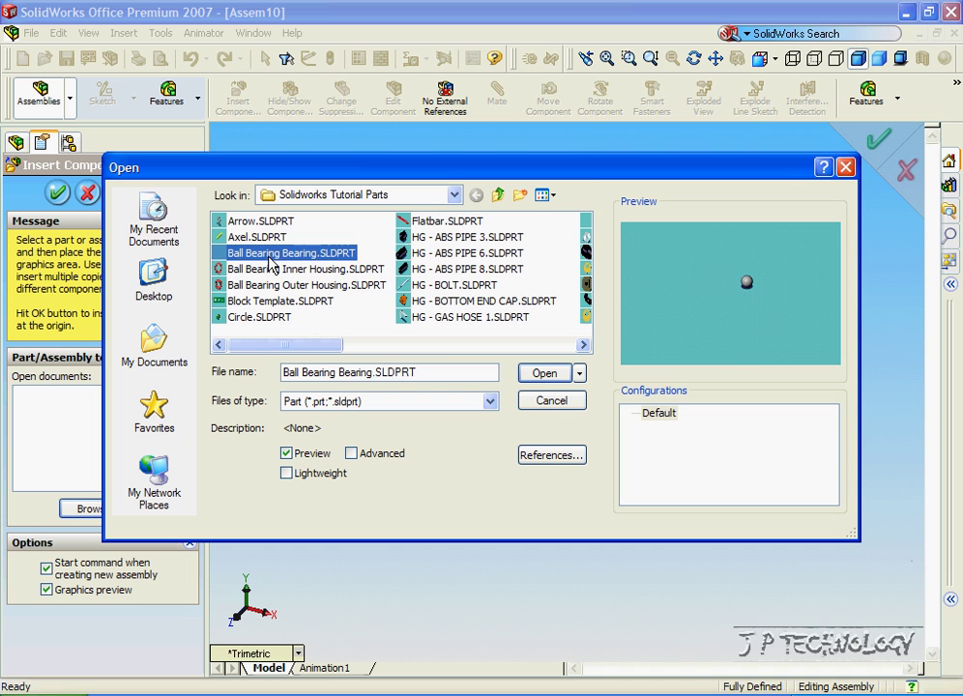
{"action": "left_click", "coordinate": [274, 268]}
{"action": "left_click", "coordinate": [299, 286]}
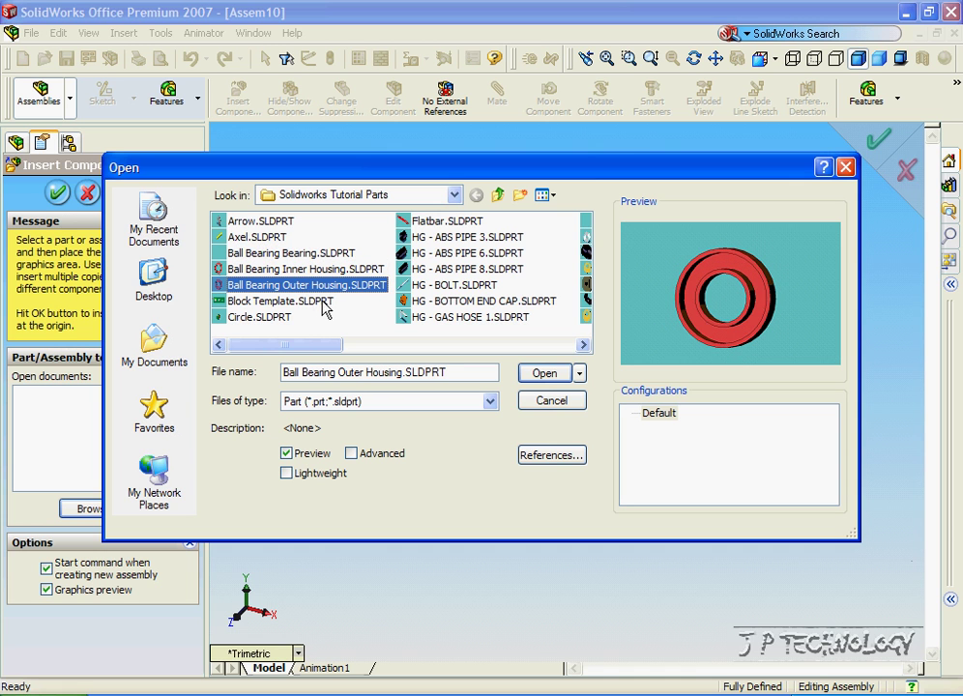
{"action": "left_click", "coordinate": [334, 274]}
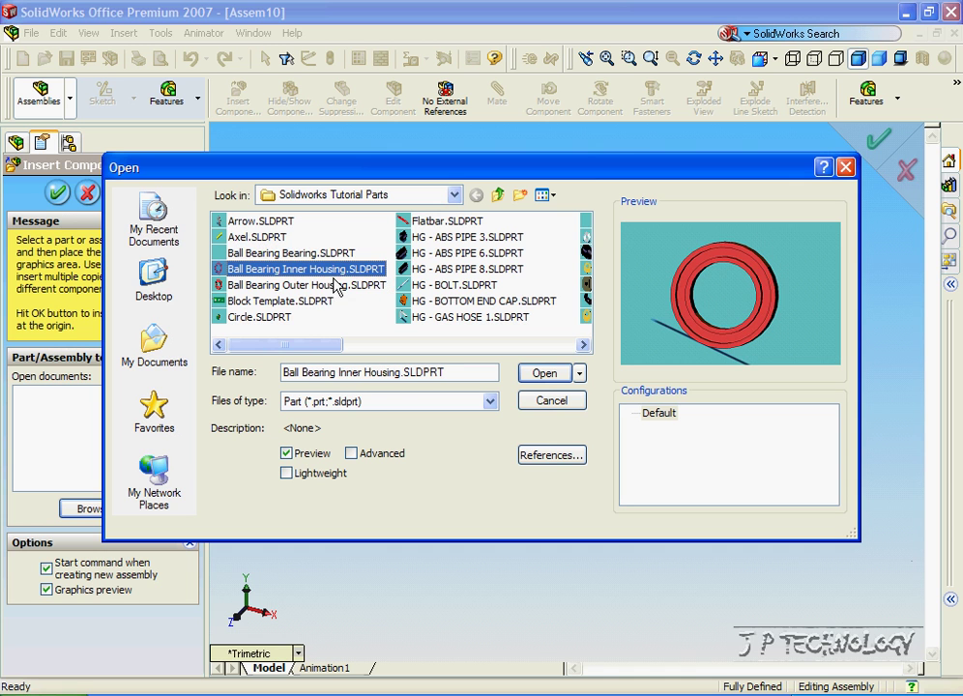
{"action": "left_click", "coordinate": [543, 372]}
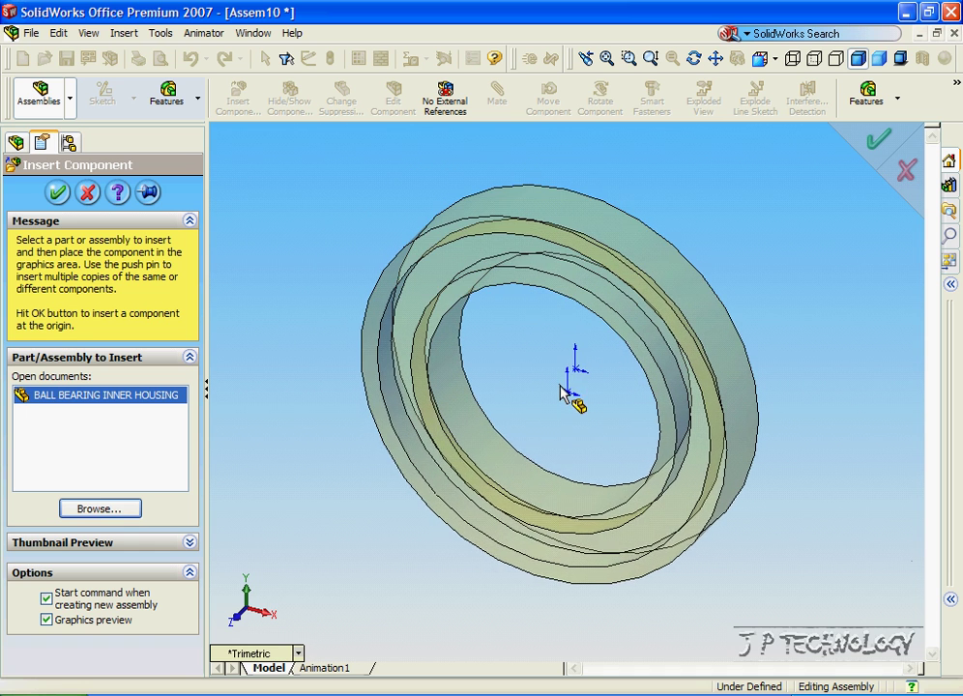
{"action": "left_click", "coordinate": [572, 396]}
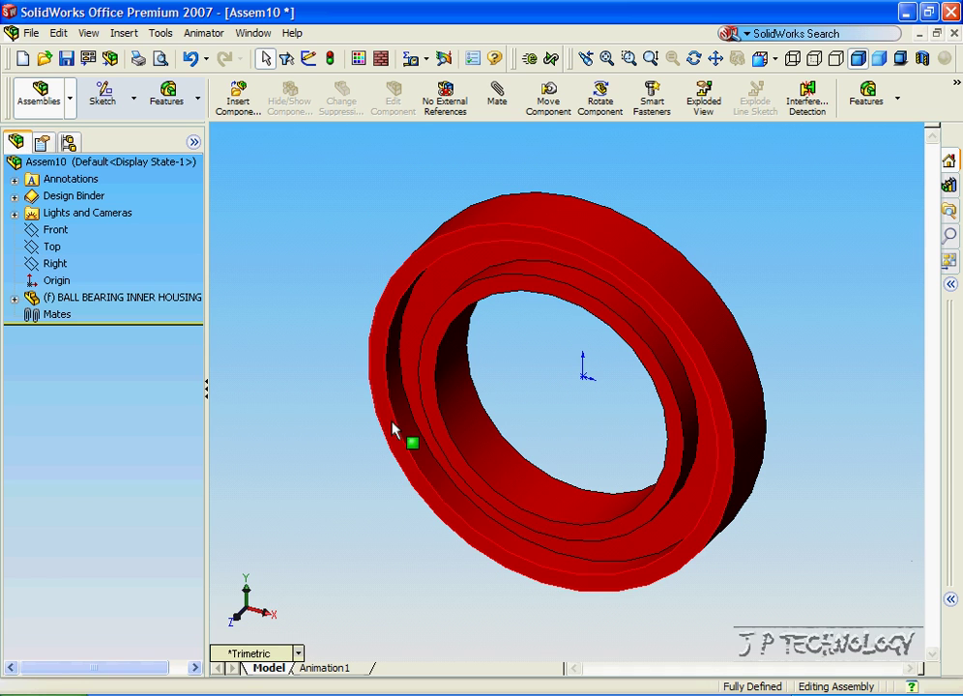
Insert the part Ball Bearing Bearing.SLDPRT and place it in the empty space beside the housing.
{"action": "left_click", "coordinate": [237, 97]}
{"action": "left_click", "coordinate": [83, 509]}
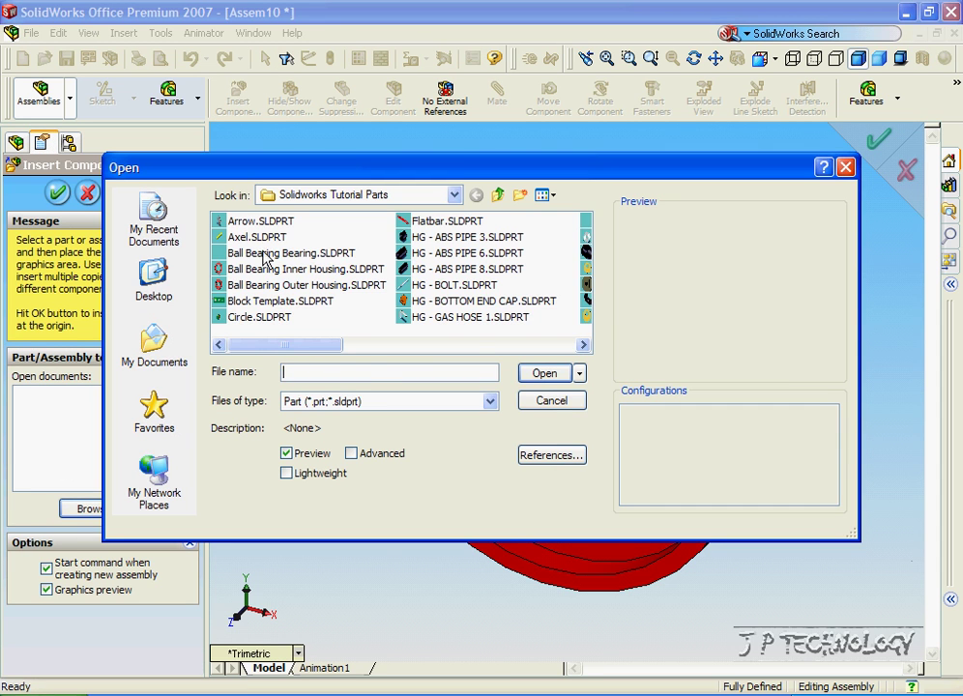
{"action": "left_click", "coordinate": [276, 253]}
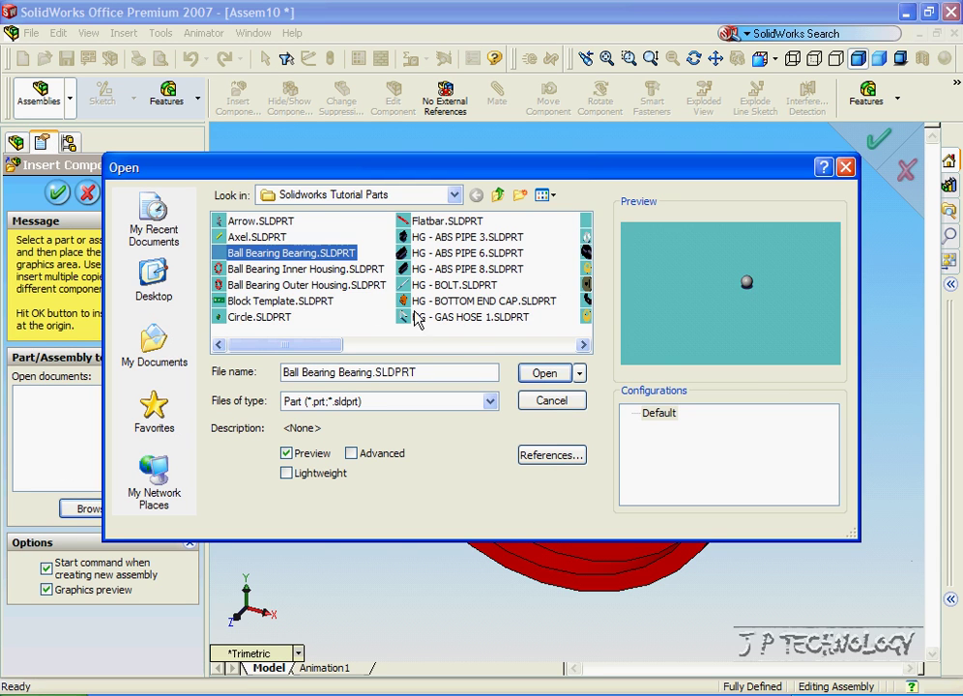
{"action": "left_click", "coordinate": [540, 373]}
{"action": "left_click", "coordinate": [300, 297]}
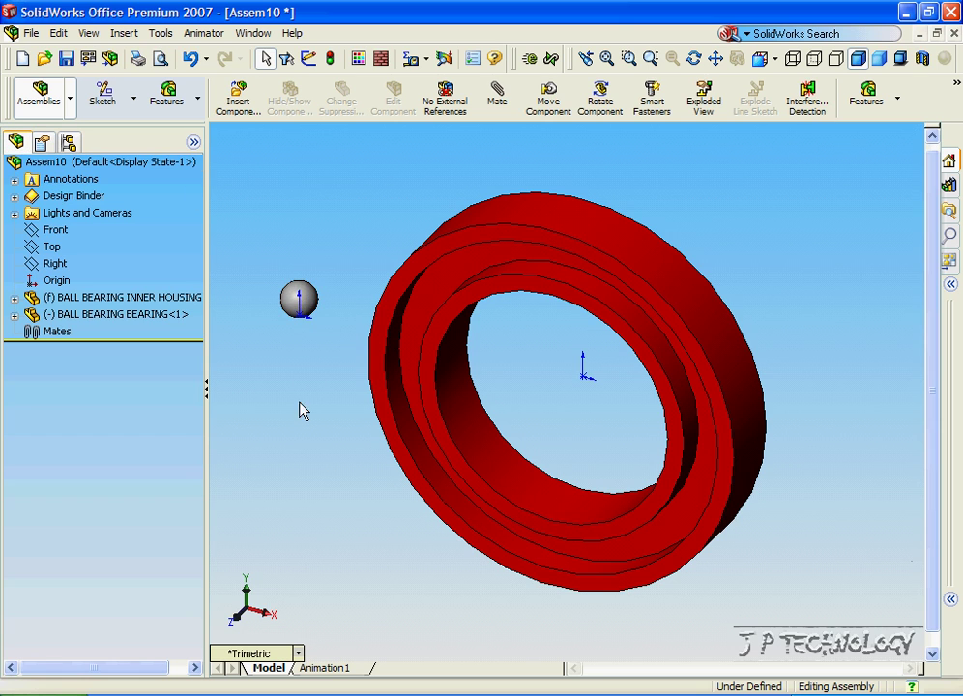
Add a tangent mate between the ball's surface and the flat floor of the housing's groove.
{"action": "key", "text": "Right"}
{"action": "key", "text": "Right"}
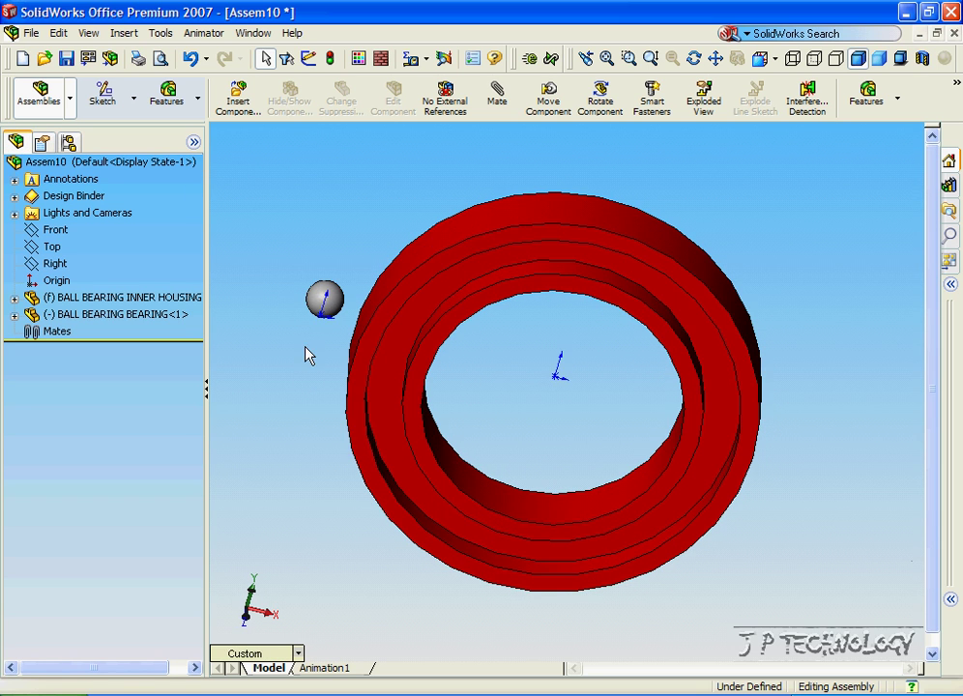
{"action": "key", "text": "Left"}
{"action": "left_click", "coordinate": [307, 302]}
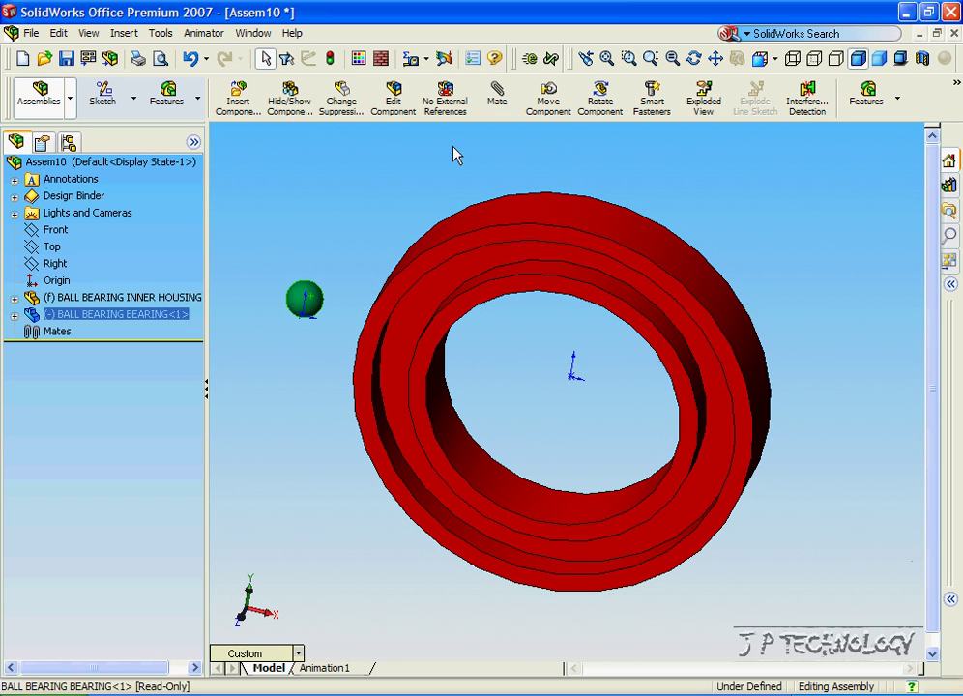
{"action": "left_click", "coordinate": [500, 99]}
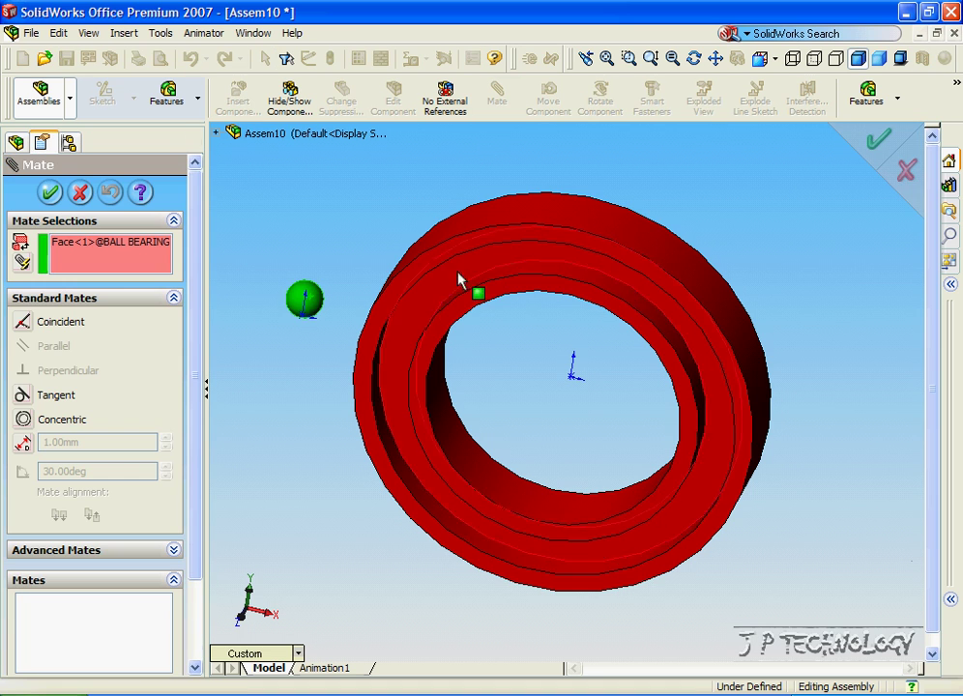
{"action": "key", "text": "Up"}
{"action": "left_click", "coordinate": [423, 317]}
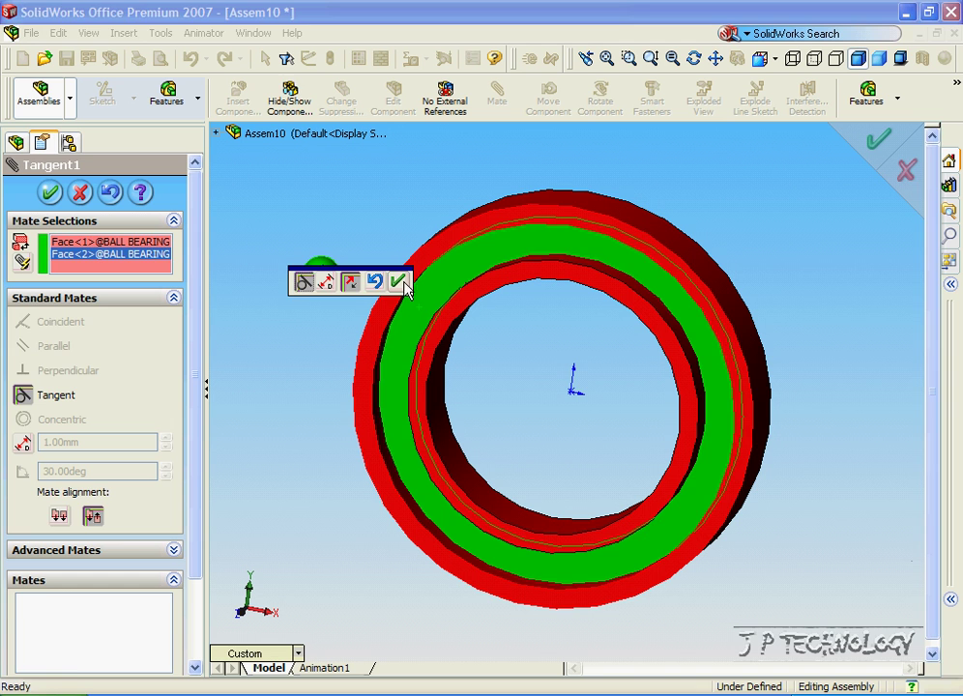
{"action": "left_click", "coordinate": [398, 281]}
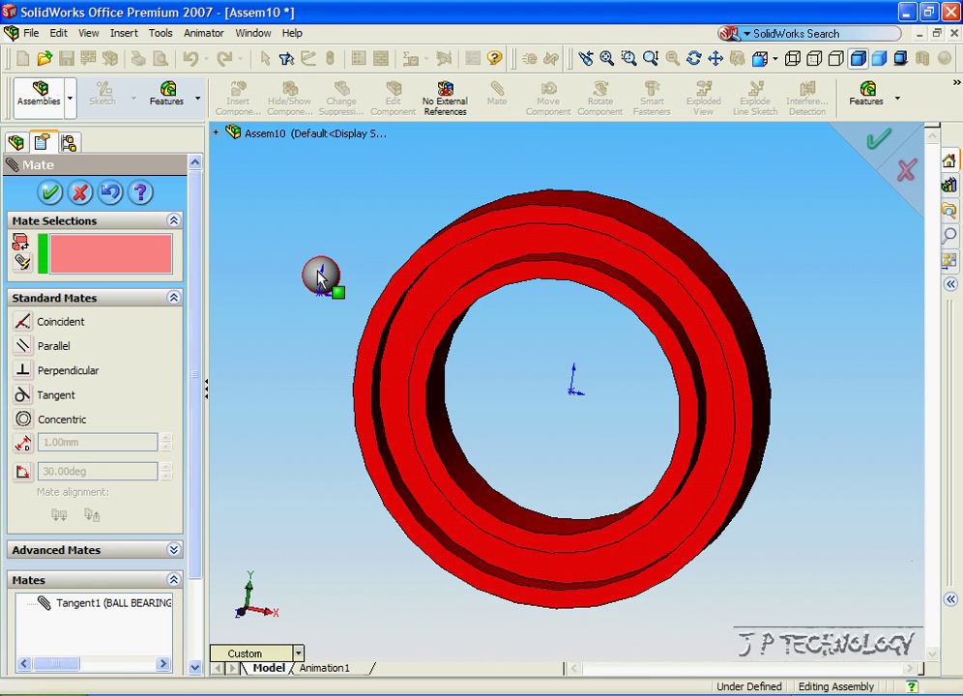
Add a second tangent mate between the ball and the inner cylindrical wall of the groove, and finish mating.
{"action": "left_click", "coordinate": [322, 275]}
{"action": "middle_click_drag", "start_coordinate": [322, 276], "coordinate": [486, 337]}
{"action": "left_click", "coordinate": [487, 337]}
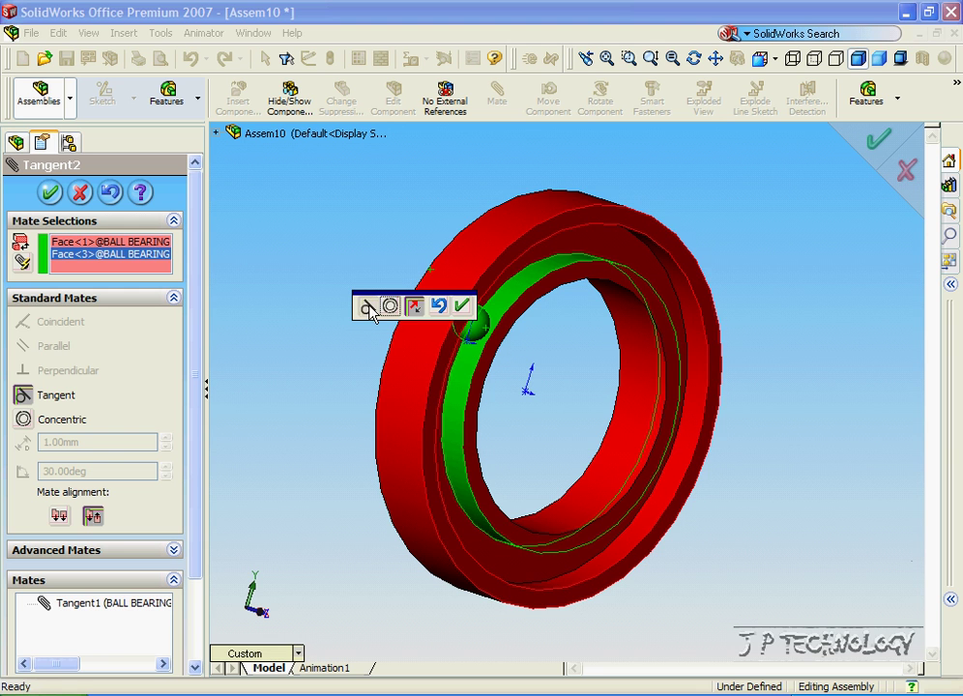
{"action": "left_click", "coordinate": [461, 306]}
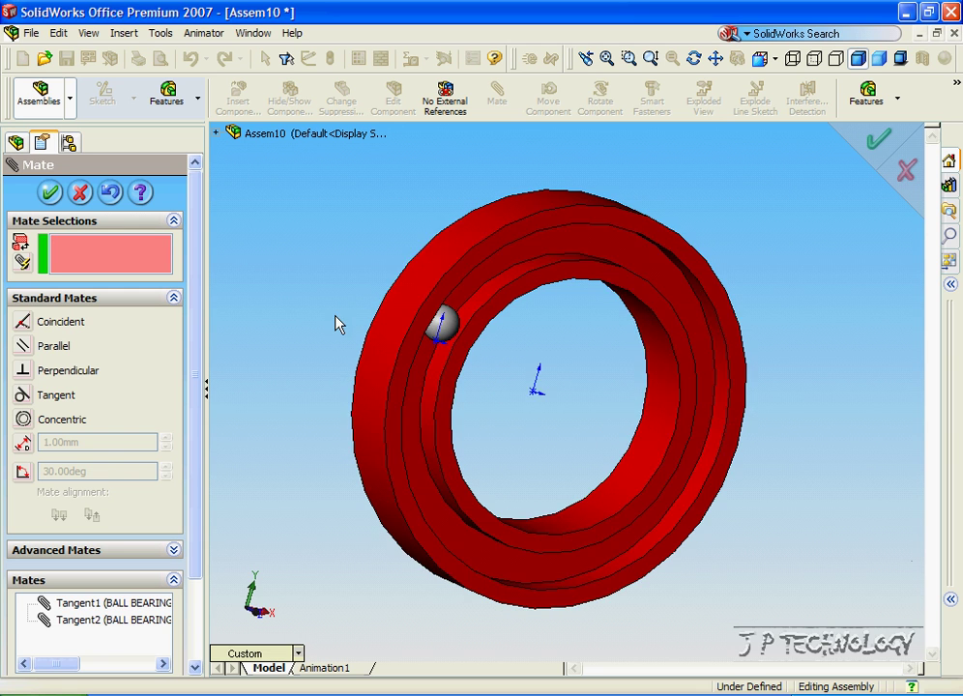
{"action": "middle_click_drag", "start_coordinate": [336, 324], "coordinate": [348, 300]}
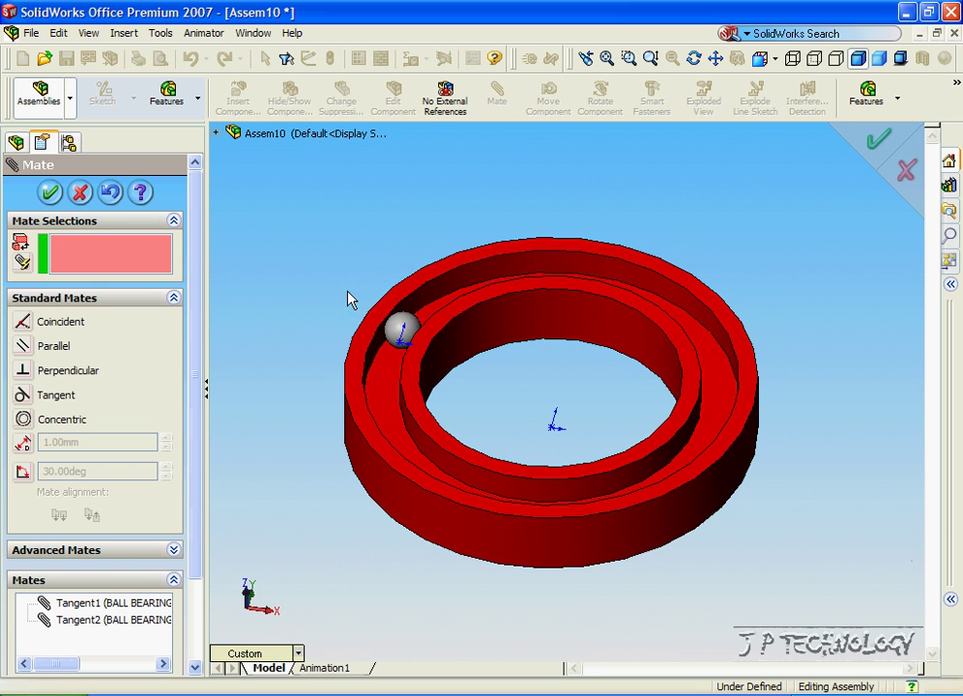
{"action": "key", "text": "ctrl+1"}
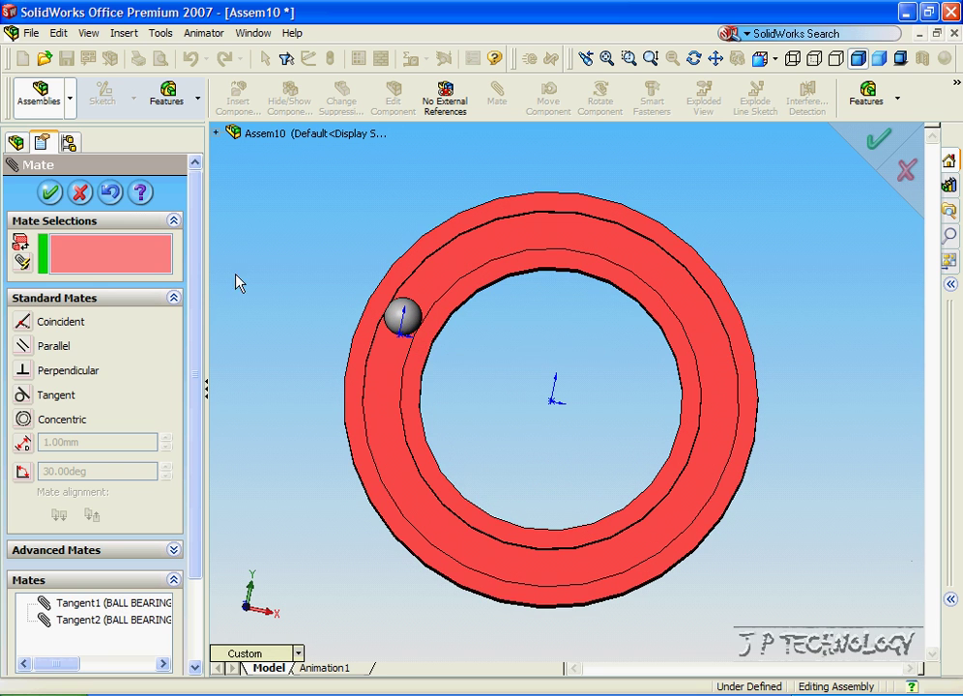
{"action": "left_click", "coordinate": [50, 194]}
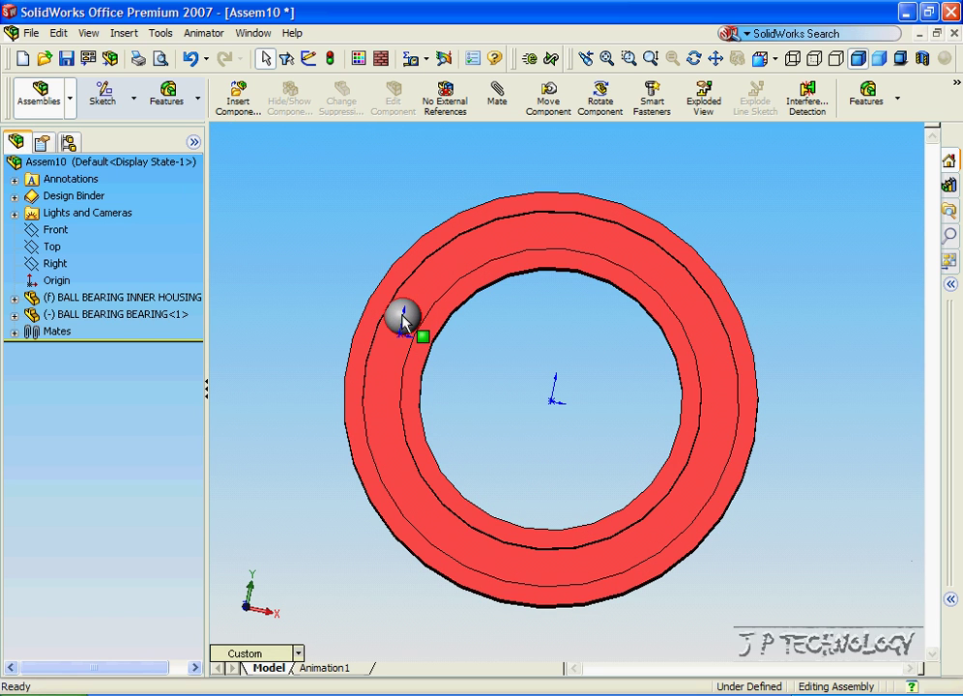
Slide the mated ball a short way clockwise along the housing's groove.
{"action": "left_click_drag", "start_coordinate": [403, 322], "coordinate": [419, 301]}
{"action": "key", "text": "Escape"}
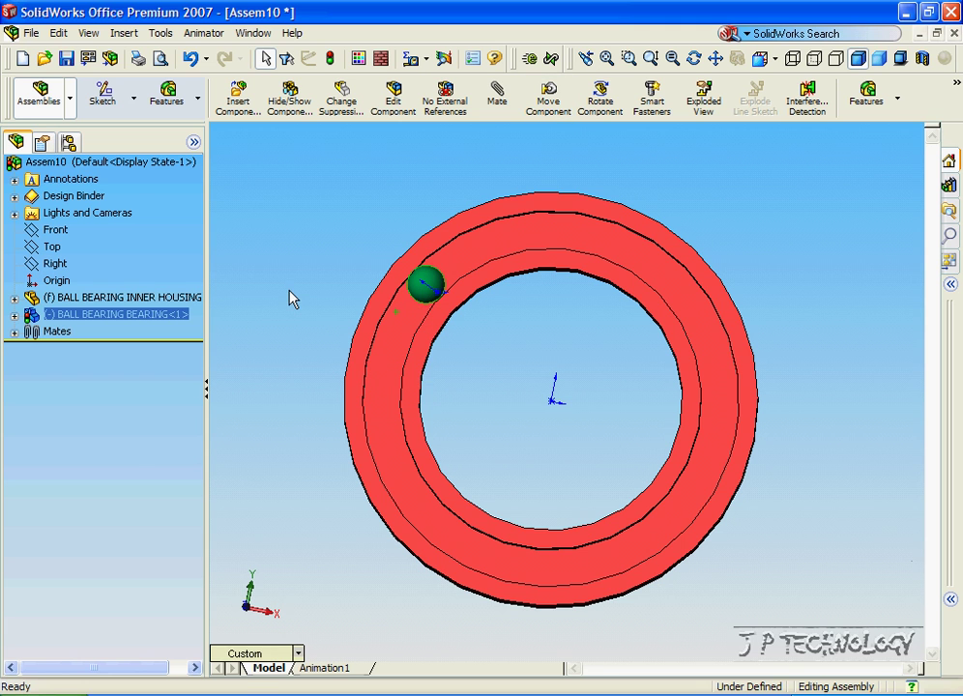
Insert a second copy of Ball Bearing Bearing.SLDPRT and place it in the empty space beside the housing.
{"action": "left_click", "coordinate": [238, 98]}
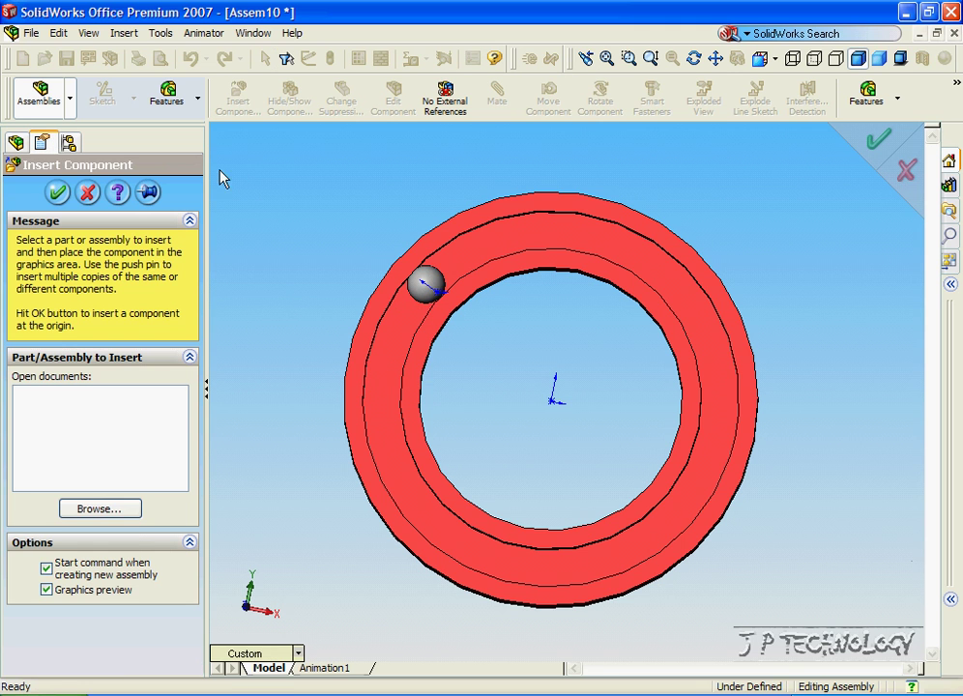
{"action": "left_click", "coordinate": [111, 512]}
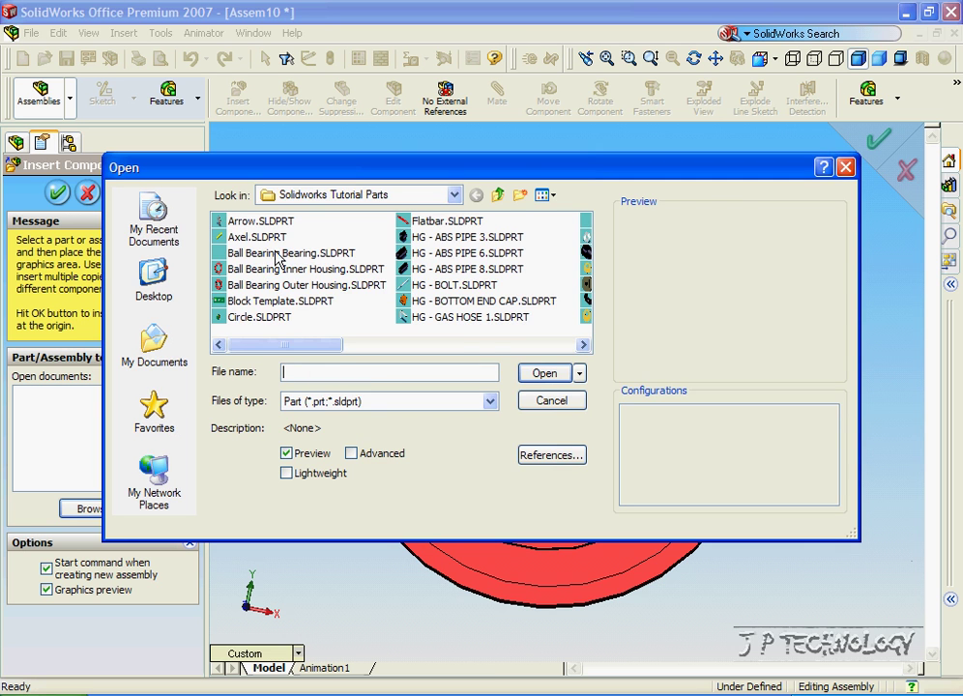
{"action": "left_click", "coordinate": [290, 253]}
{"action": "left_click", "coordinate": [544, 373]}
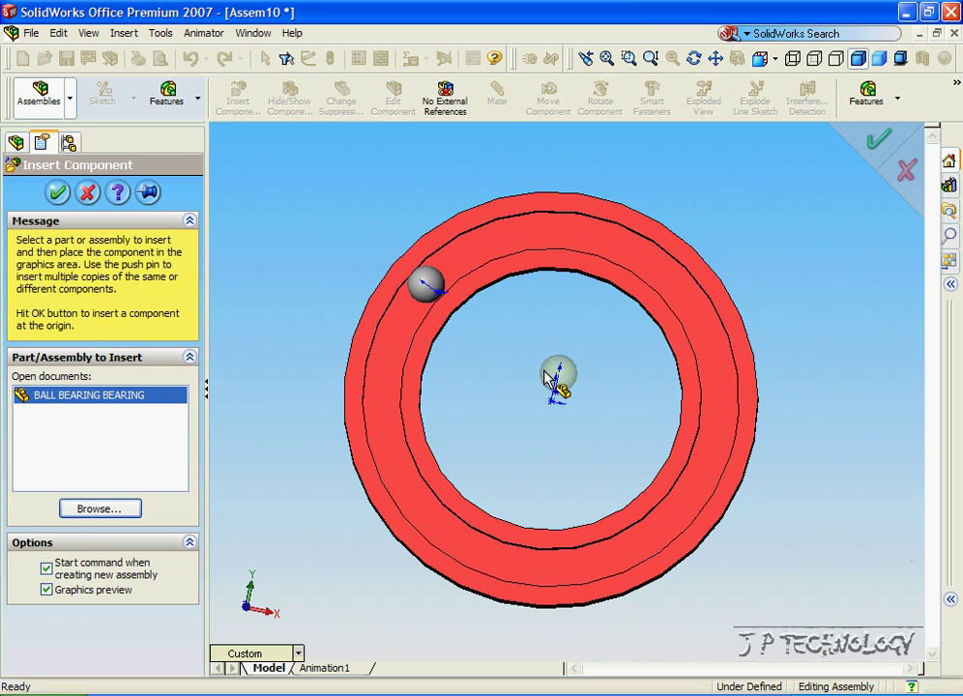
{"action": "left_click", "coordinate": [299, 309]}
Add a tangent mate between the second ball and the inner cylindrical wall of the groove.
{"action": "left_click", "coordinate": [311, 308]}
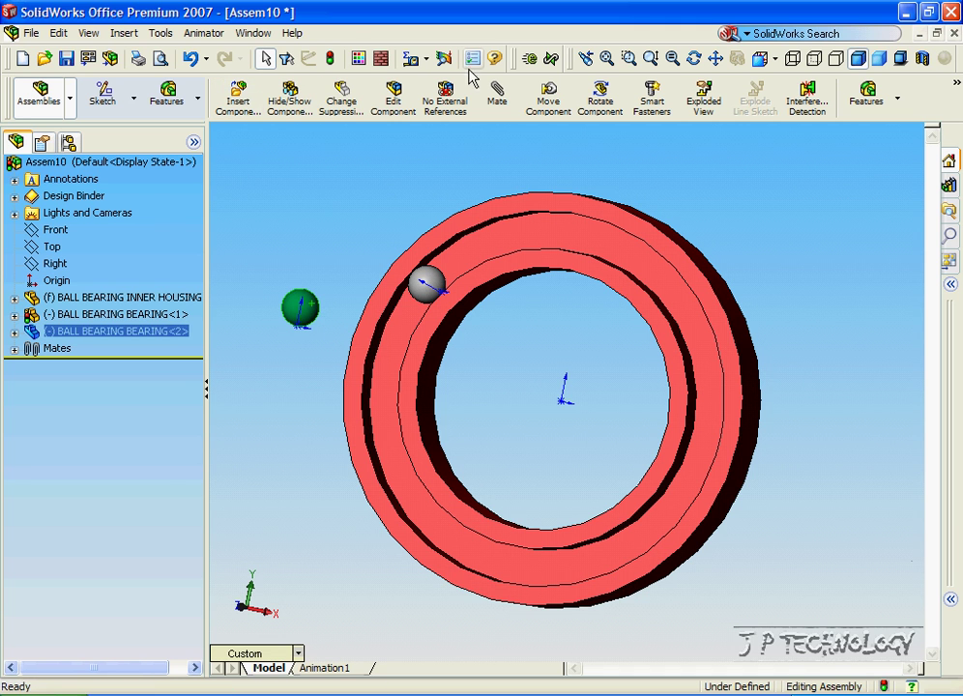
{"action": "left_click", "coordinate": [498, 99]}
{"action": "key", "text": "Right"}
{"action": "key", "text": "Right"}
{"action": "key", "text": "Right"}
{"action": "middle_click_drag", "start_coordinate": [418, 358], "coordinate": [473, 387]}
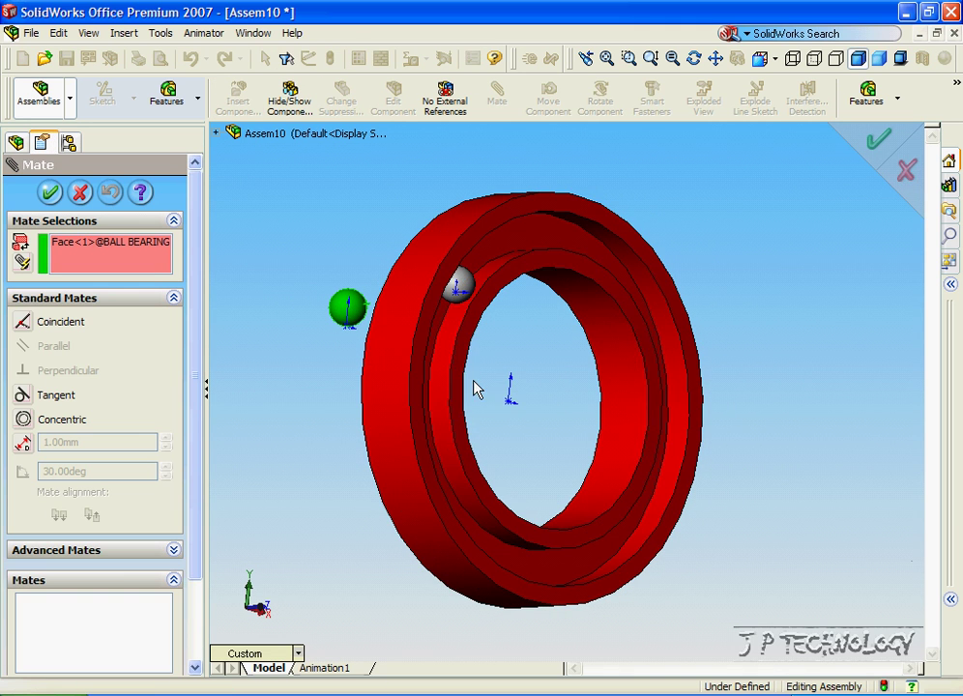
{"action": "left_click", "coordinate": [451, 390]}
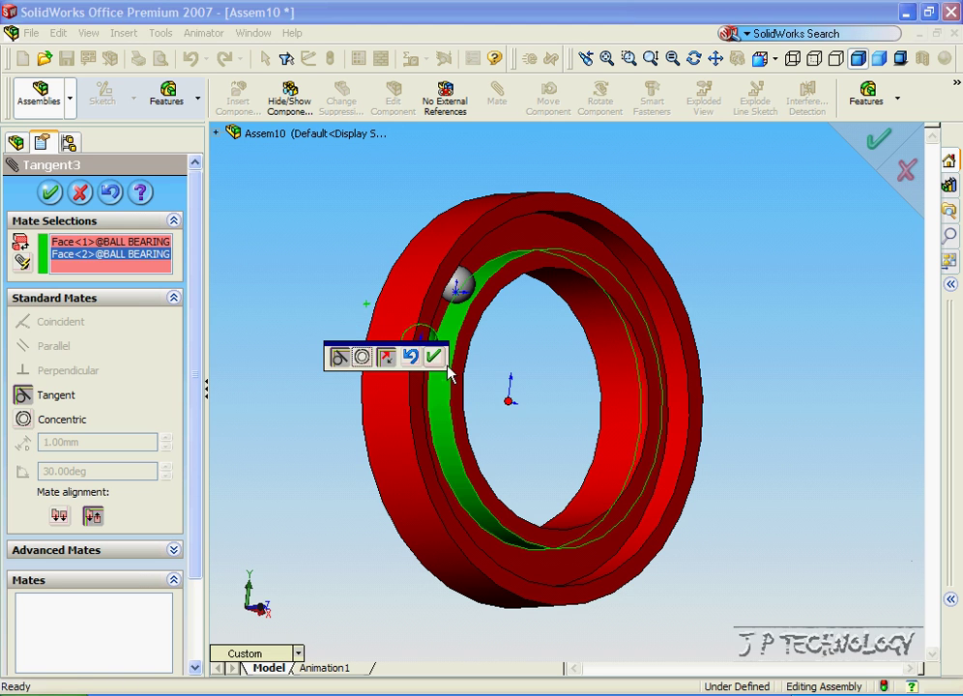
{"action": "left_click", "coordinate": [435, 358]}
Add a tangent mate between the second ball and the flat floor of the groove.
{"action": "left_click", "coordinate": [399, 346]}
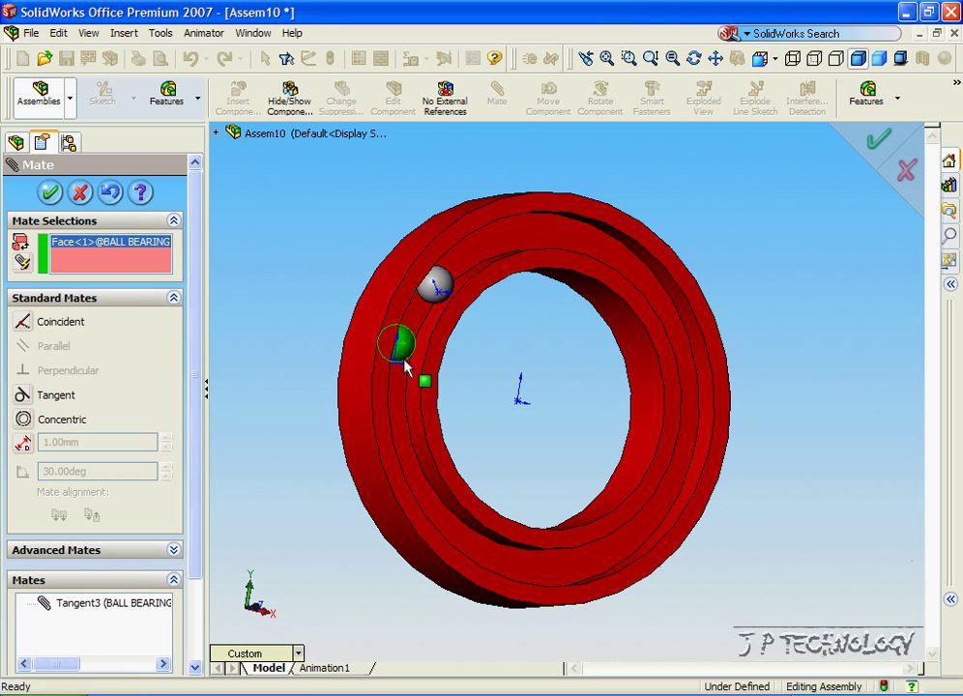
{"action": "left_click", "coordinate": [399, 404]}
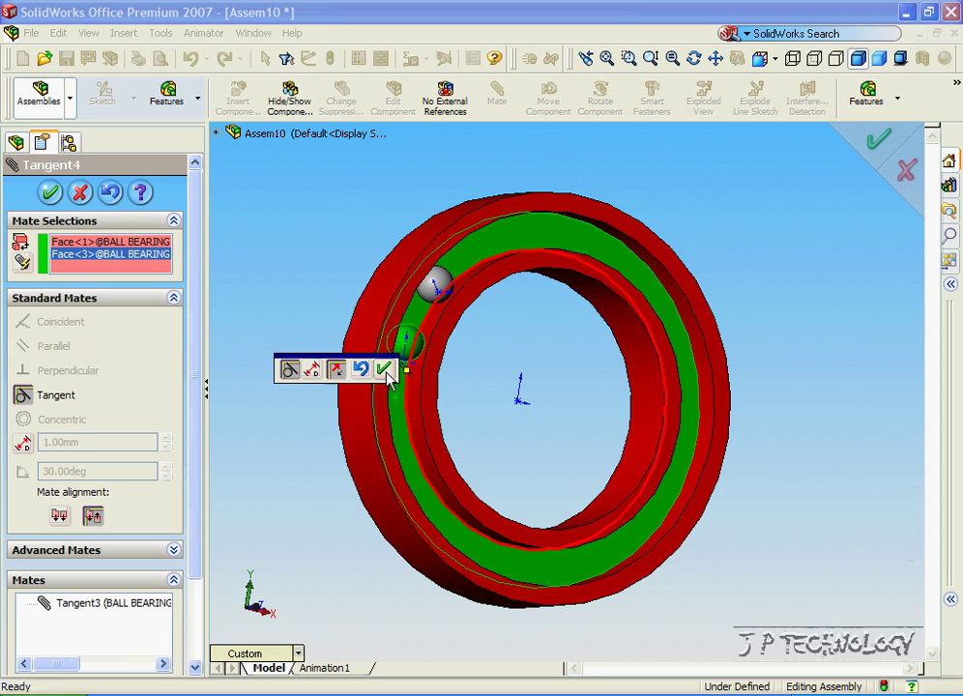
{"action": "left_click", "coordinate": [385, 371]}
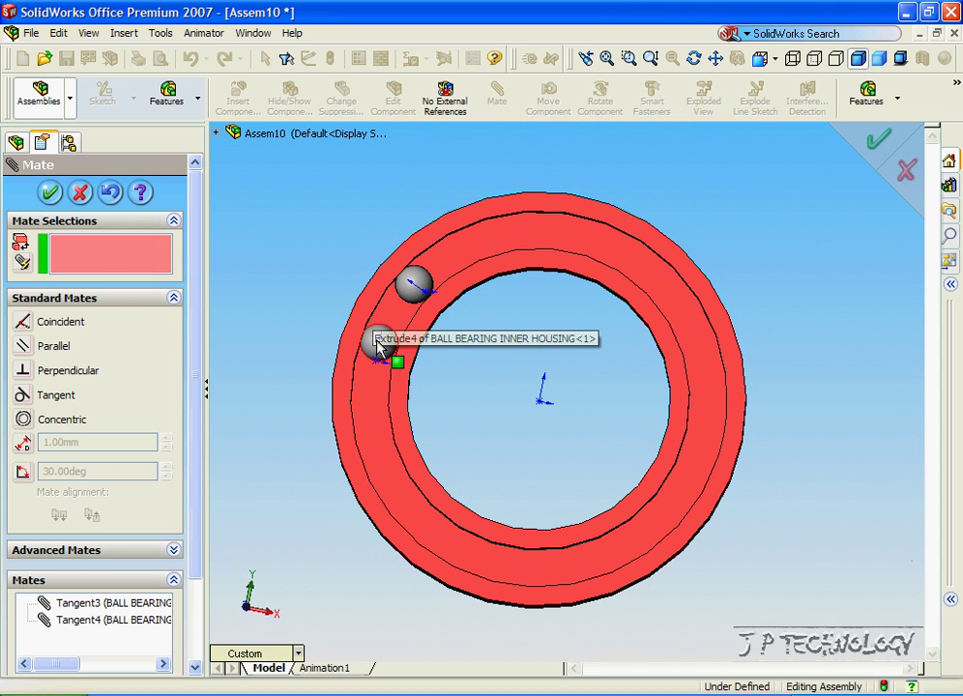
Add a 0 mm distance mate between the two balls and slide the pair a short way clockwise along the groove.
{"action": "left_click", "coordinate": [377, 342]}
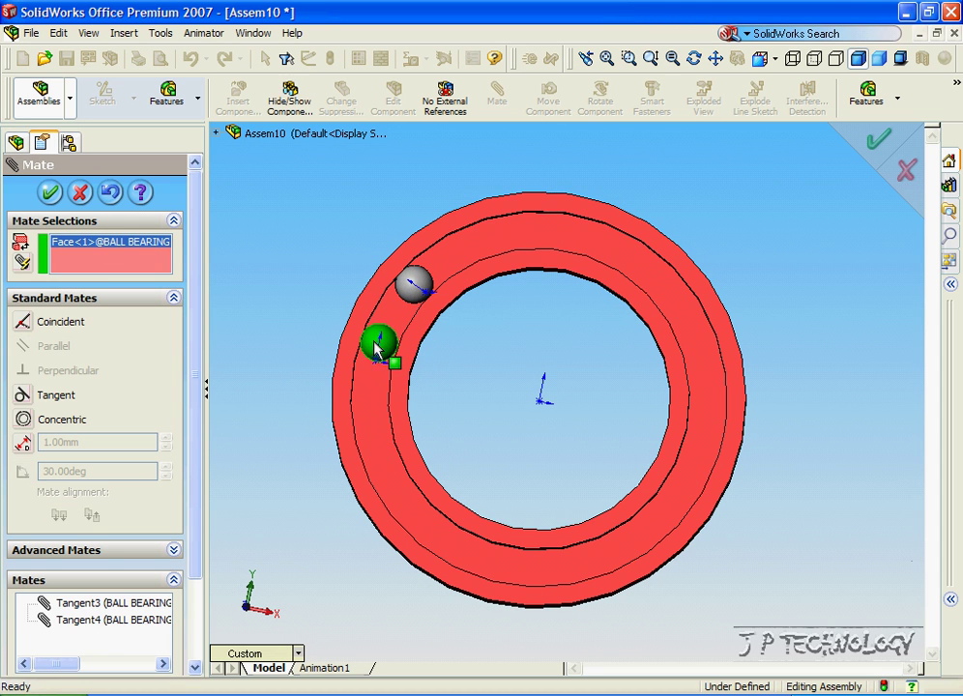
{"action": "left_click", "coordinate": [416, 281]}
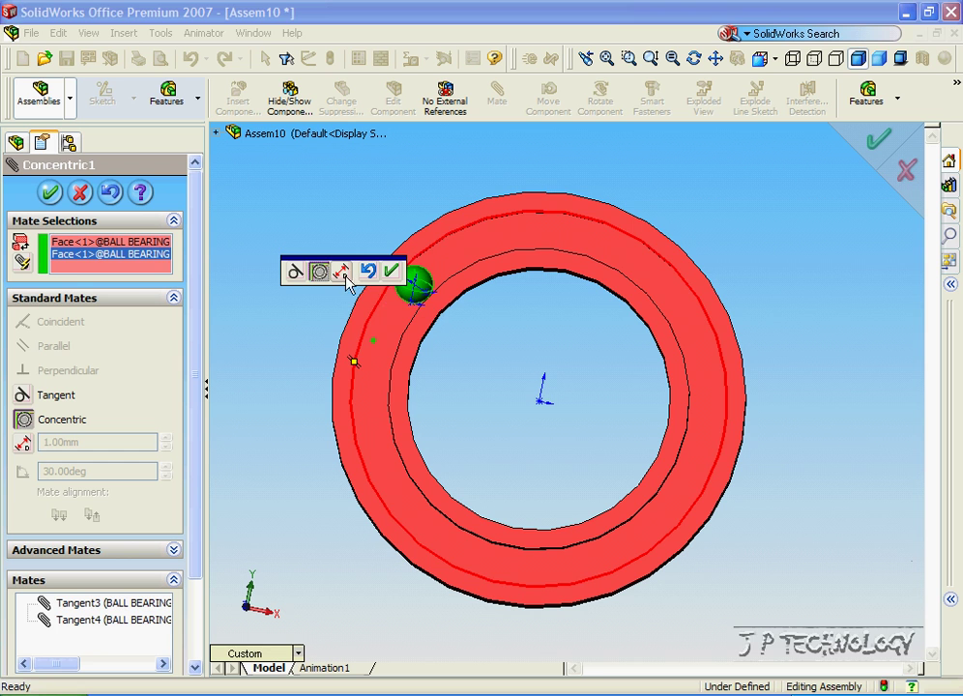
{"action": "left_click", "coordinate": [343, 274]}
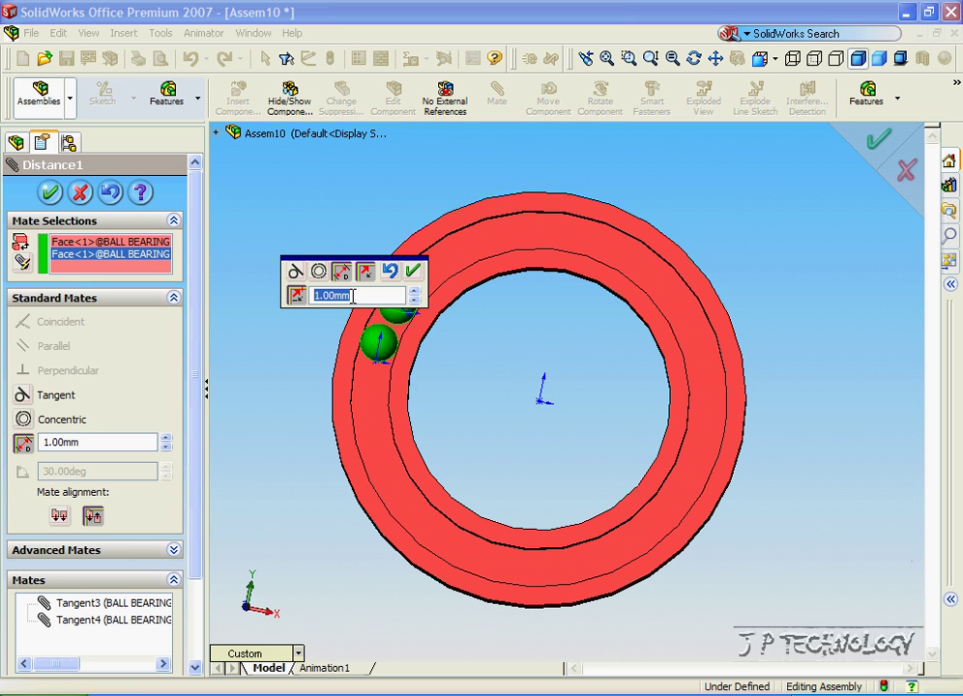
{"action": "type", "text": "0"}
{"action": "key", "text": "Return"}
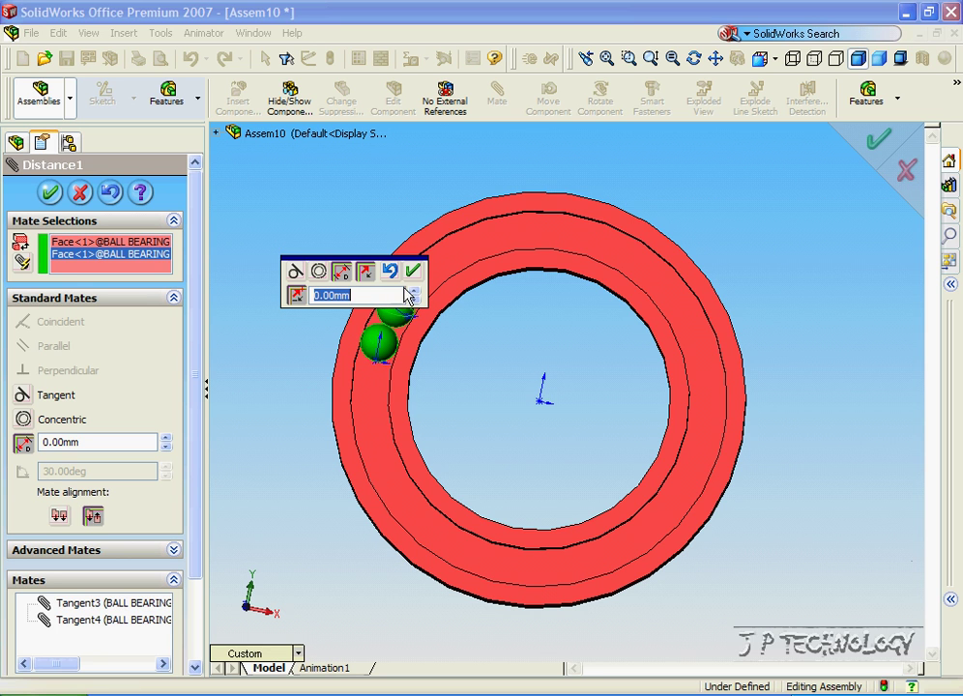
{"action": "left_click", "coordinate": [414, 270]}
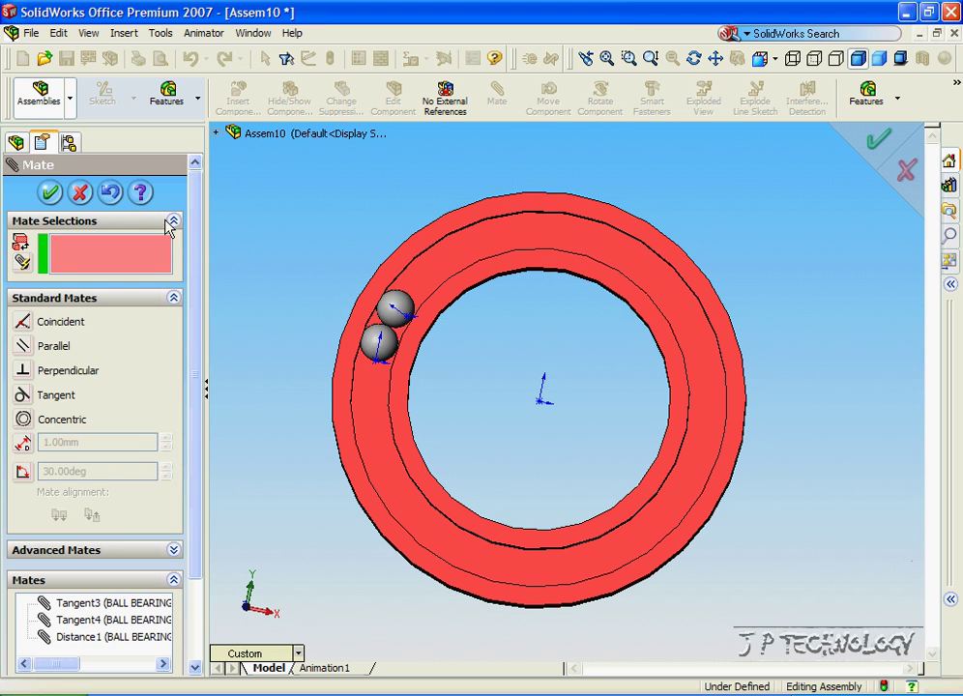
{"action": "left_click", "coordinate": [77, 195]}
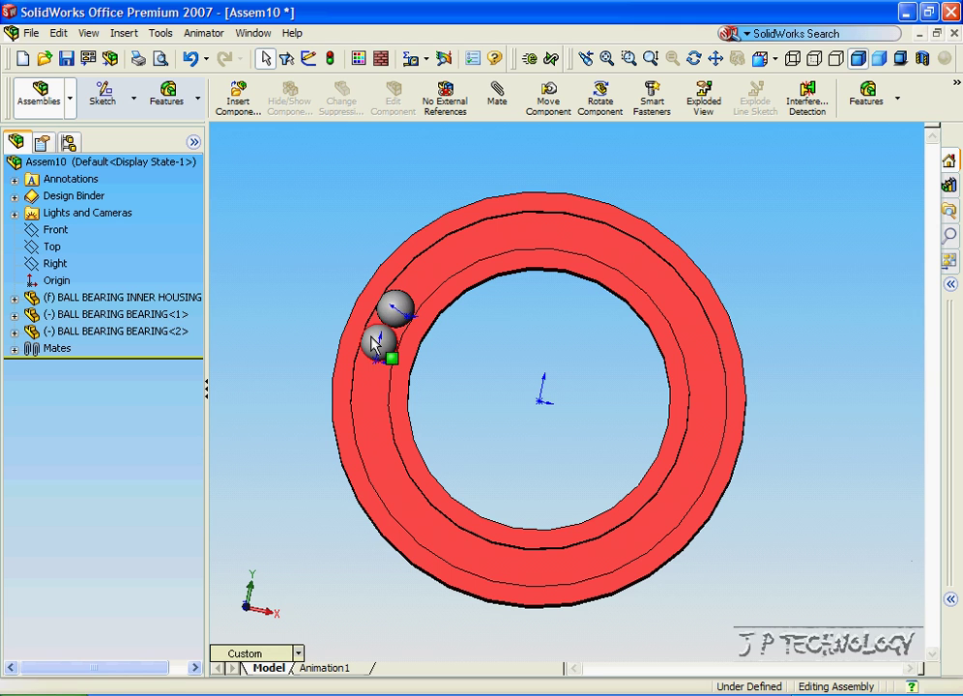
{"action": "left_click_drag", "start_coordinate": [375, 345], "coordinate": [392, 308]}
{"action": "left_click", "coordinate": [261, 244]}
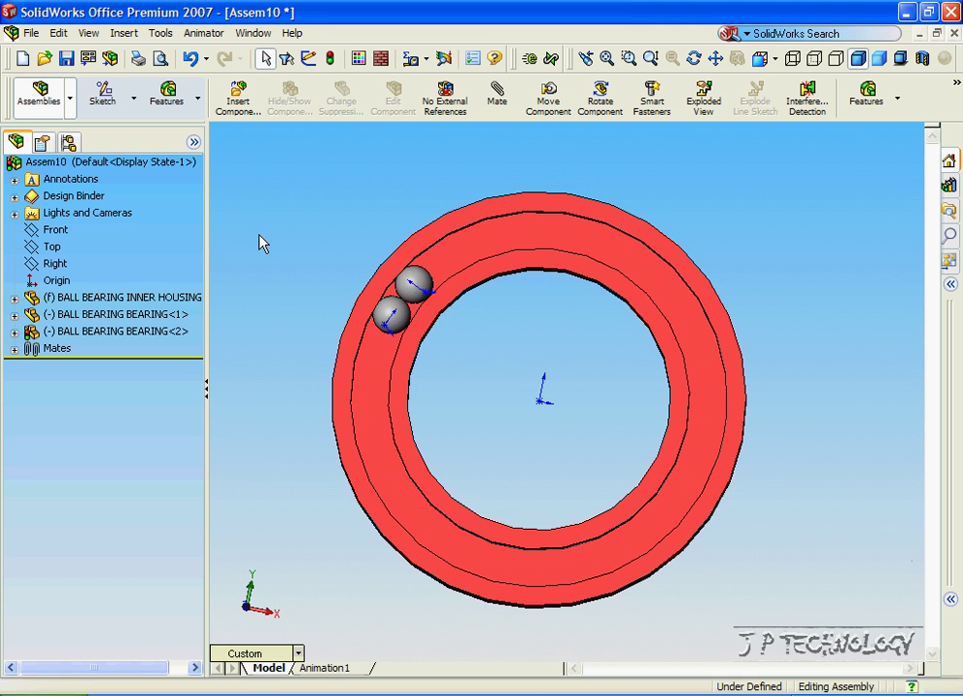
Insert a third copy of Ball Bearing Bearing.SLDPRT and place it in the empty space beside the housing.
{"action": "left_click", "coordinate": [239, 105]}
{"action": "left_click", "coordinate": [117, 503]}
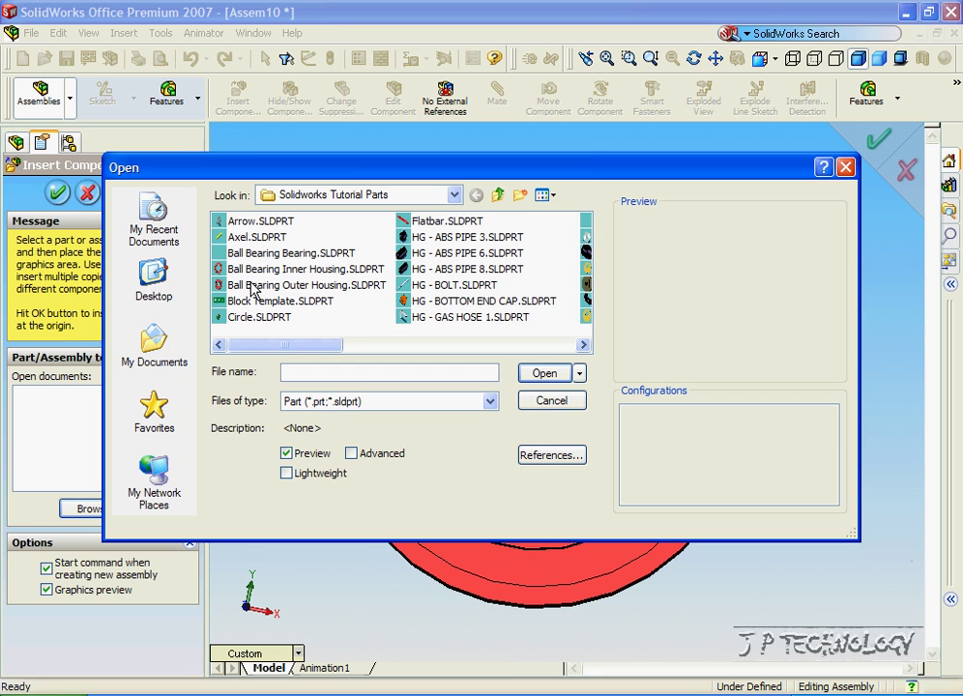
{"action": "left_click", "coordinate": [251, 252]}
{"action": "left_click", "coordinate": [543, 374]}
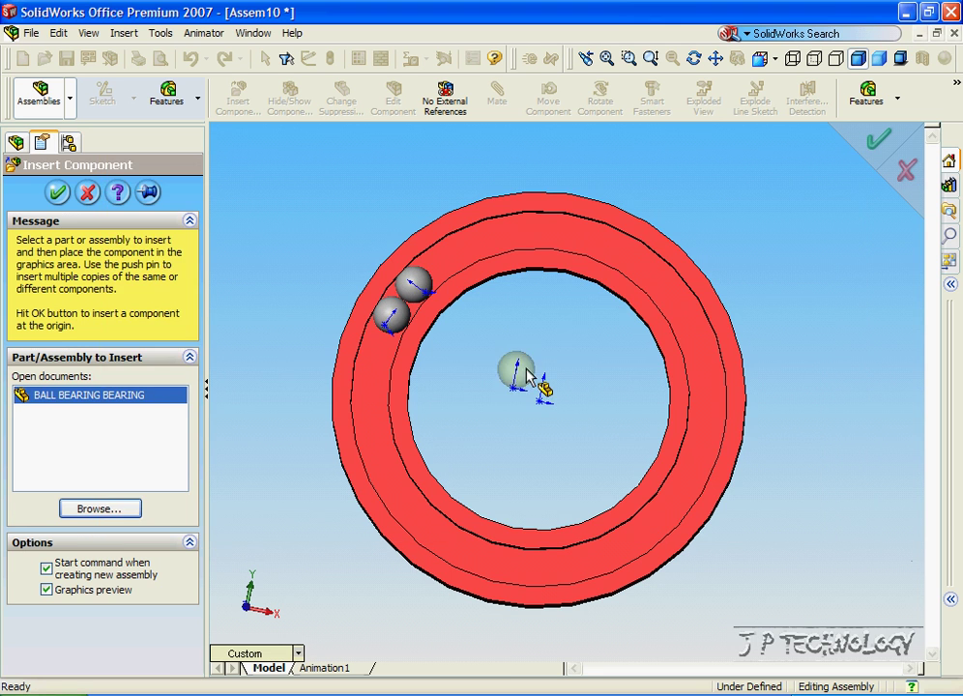
{"action": "left_click", "coordinate": [292, 398]}
Add a tangent mate between the third ball and the inner cylindrical wall of the groove.
{"action": "middle_click_drag", "start_coordinate": [284, 310], "coordinate": [312, 333]}
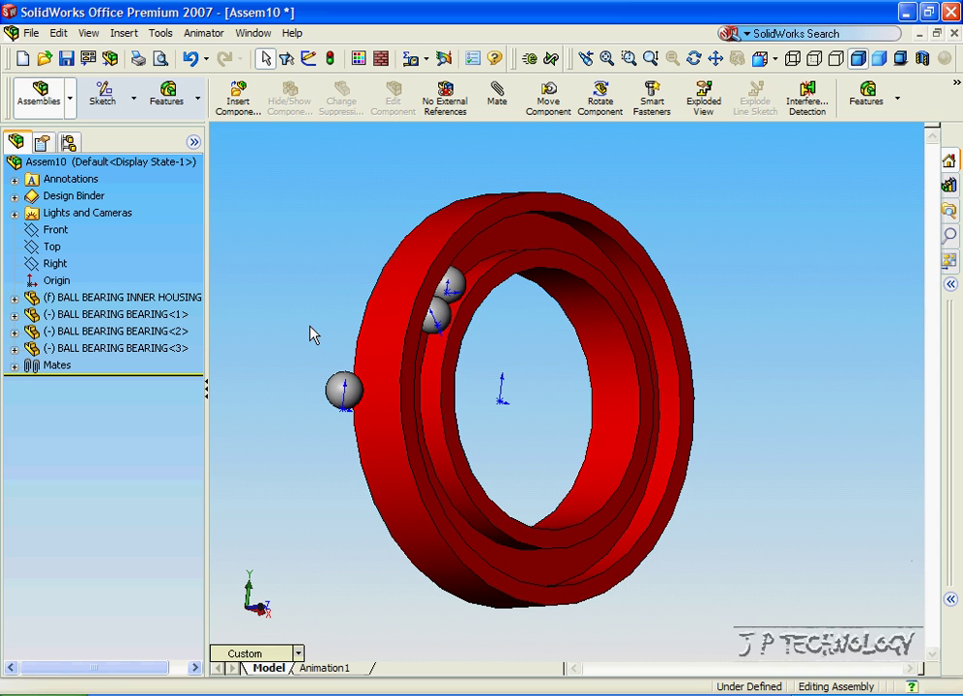
{"action": "left_click", "coordinate": [338, 393]}
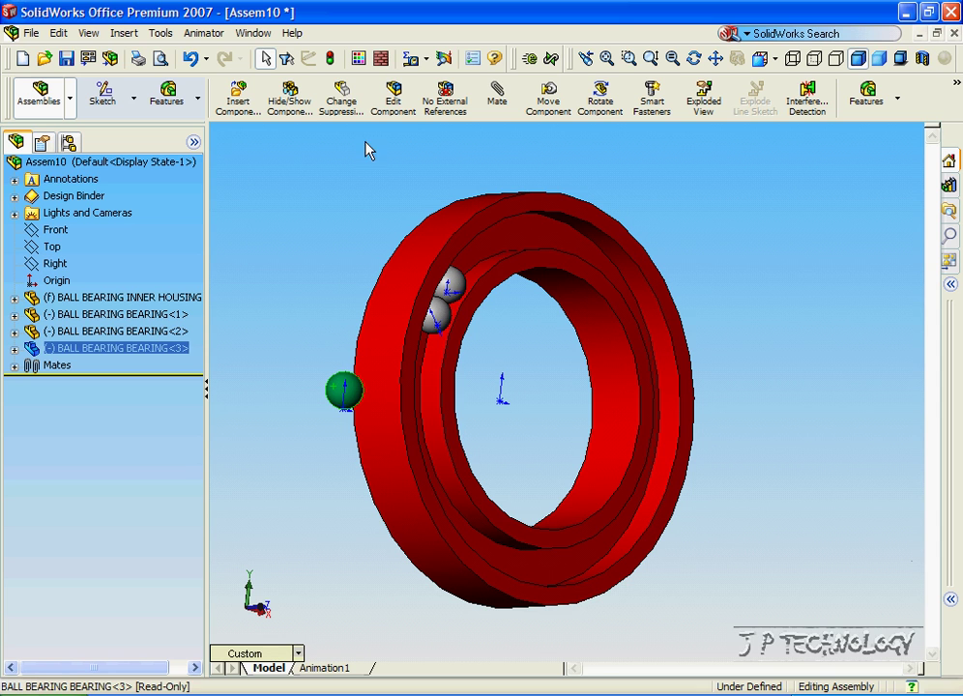
{"action": "left_click", "coordinate": [497, 97]}
{"action": "left_click", "coordinate": [437, 396]}
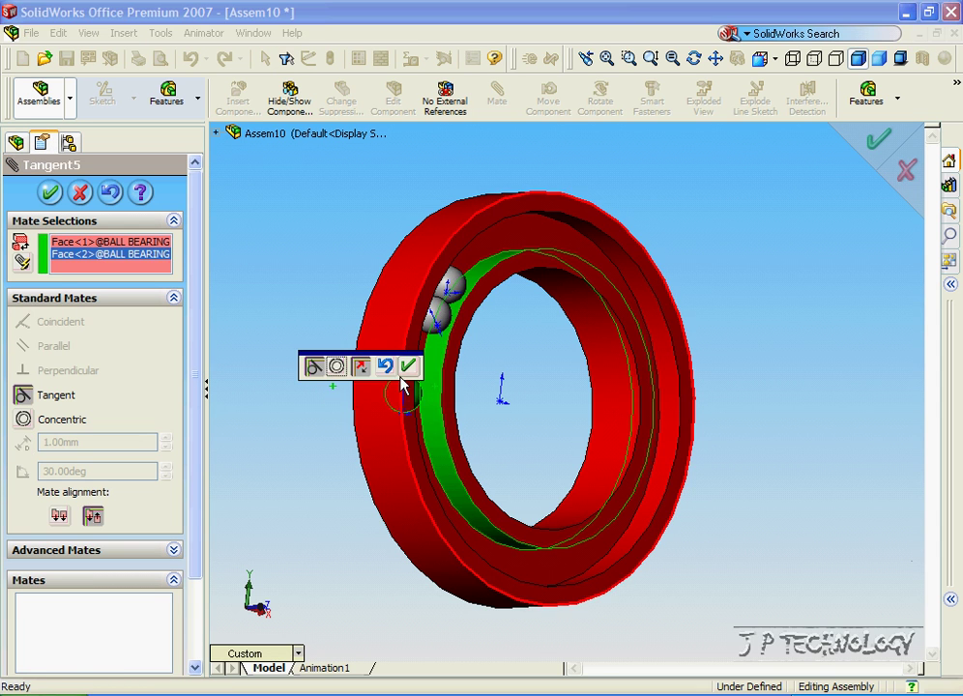
{"action": "left_click", "coordinate": [410, 367]}
Add a tangent mate with flipped alignment between the third ball and the flat floor of the groove.
{"action": "left_click", "coordinate": [369, 392]}
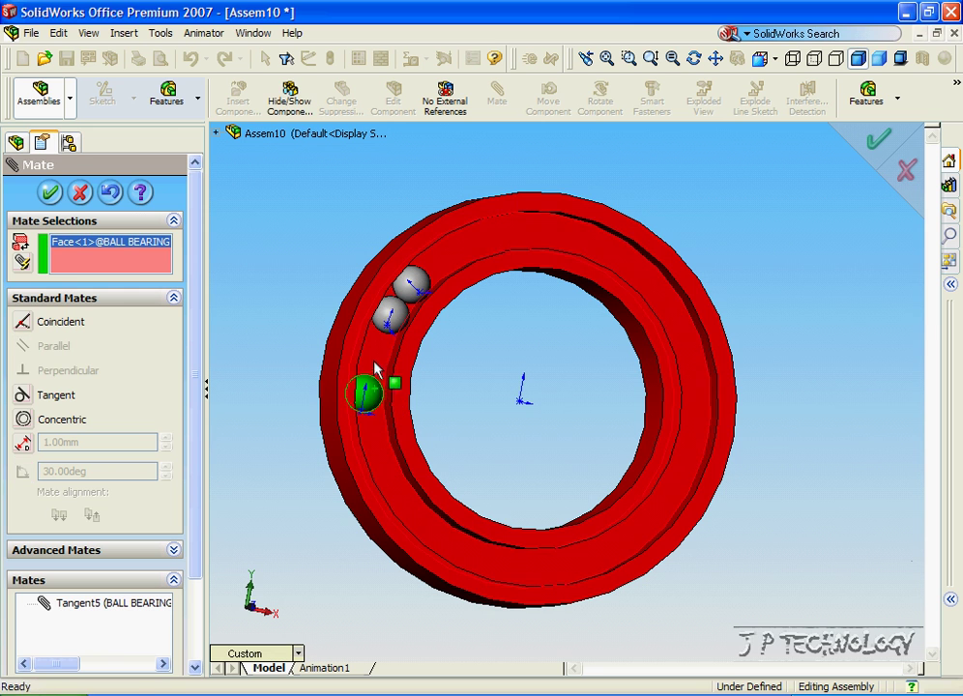
{"action": "left_click", "coordinate": [379, 363]}
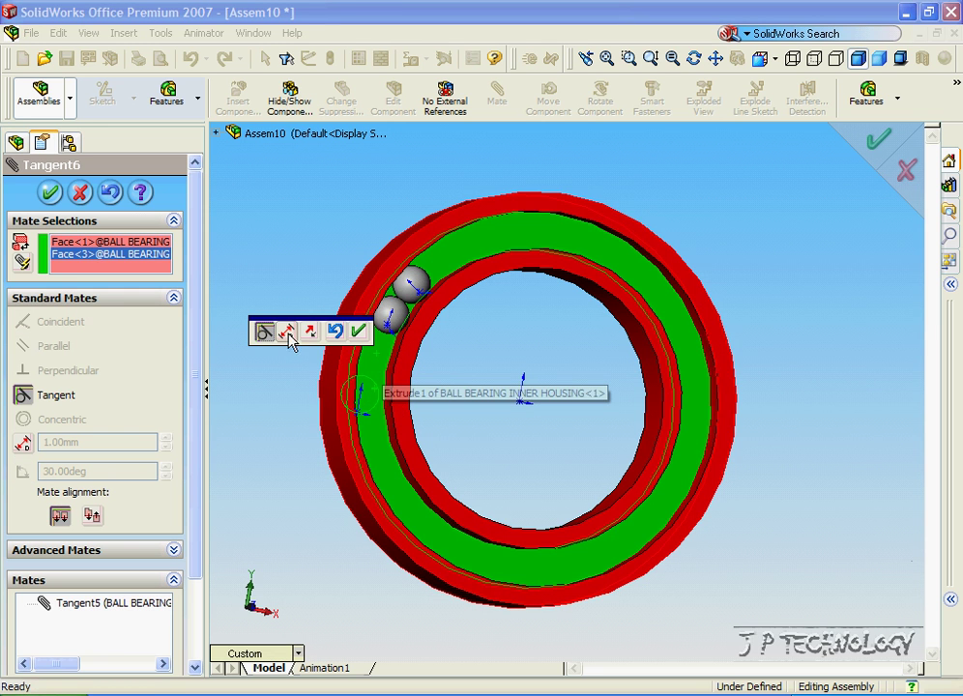
{"action": "key", "text": "Right"}
{"action": "key", "text": "Right"}
{"action": "key", "text": "Right"}
{"action": "key", "text": "Right"}
{"action": "key", "text": "Right"}
{"action": "key", "text": "Right"}
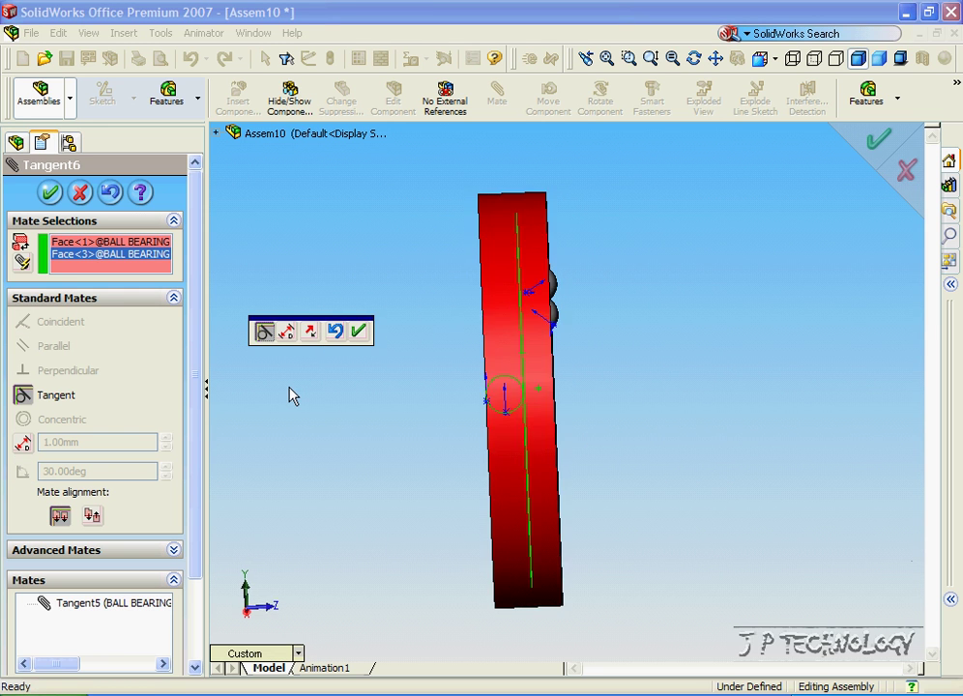
{"action": "key", "text": "Left"}
{"action": "key", "text": "Left"}
{"action": "key", "text": "Left"}
{"action": "key", "text": "Left"}
{"action": "key", "text": "Left"}
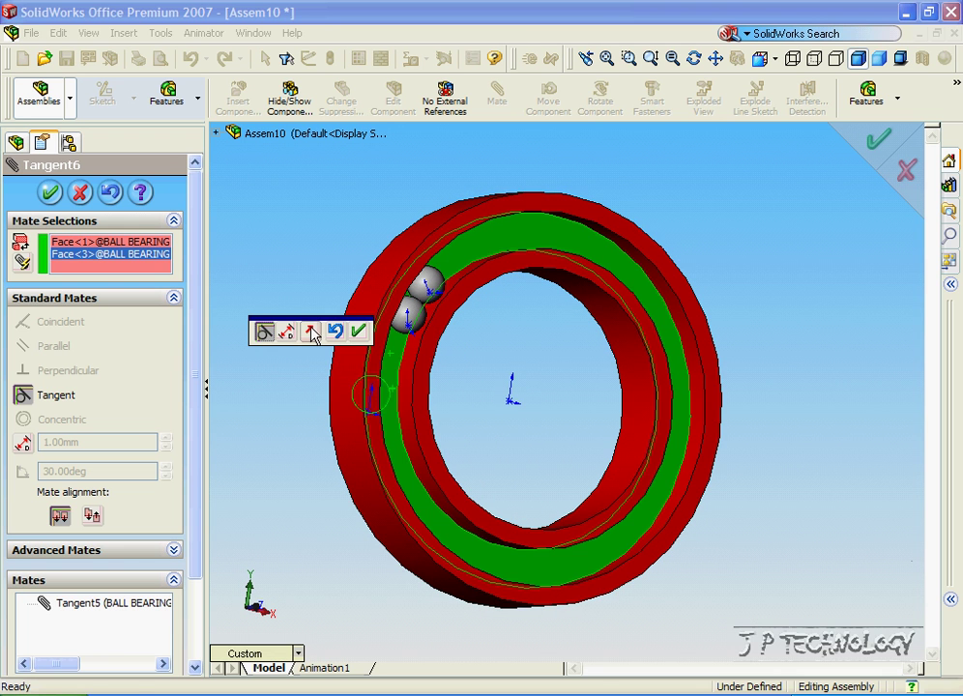
{"action": "left_click", "coordinate": [312, 329]}
{"action": "left_click", "coordinate": [358, 332]}
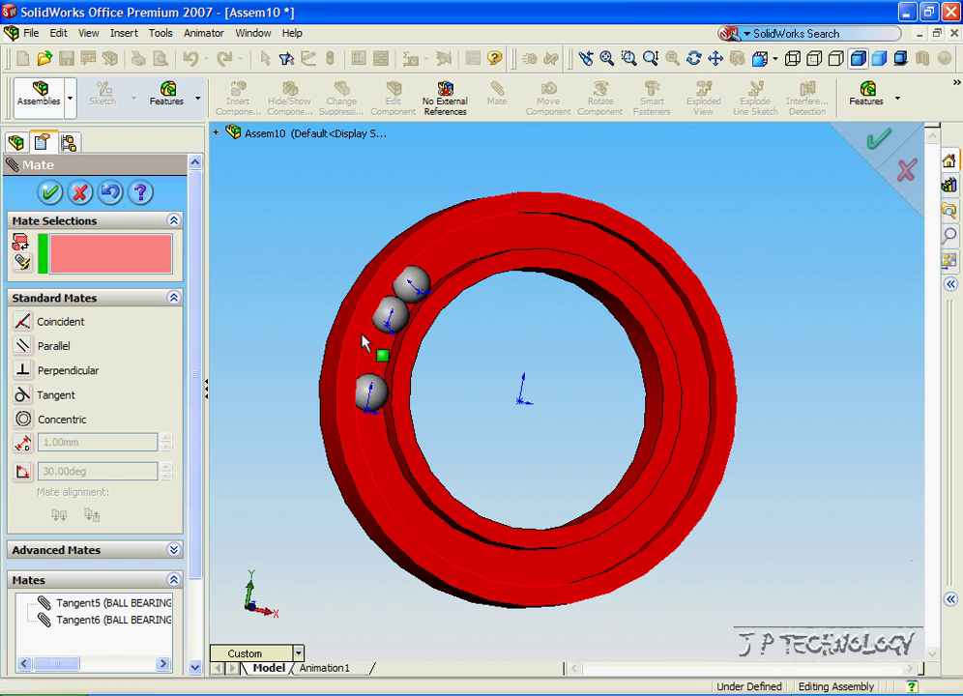
Add a 0 mm distance mate between the third ball and the neighbouring second ball.
{"action": "left_click", "coordinate": [372, 395]}
{"action": "left_click", "coordinate": [390, 315]}
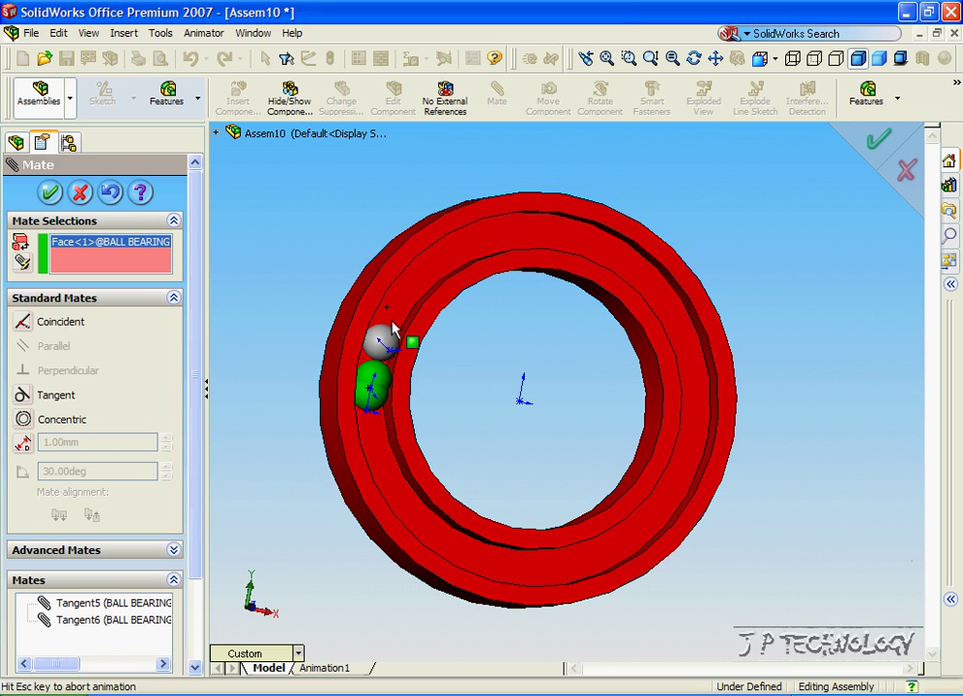
{"action": "left_click", "coordinate": [317, 310]}
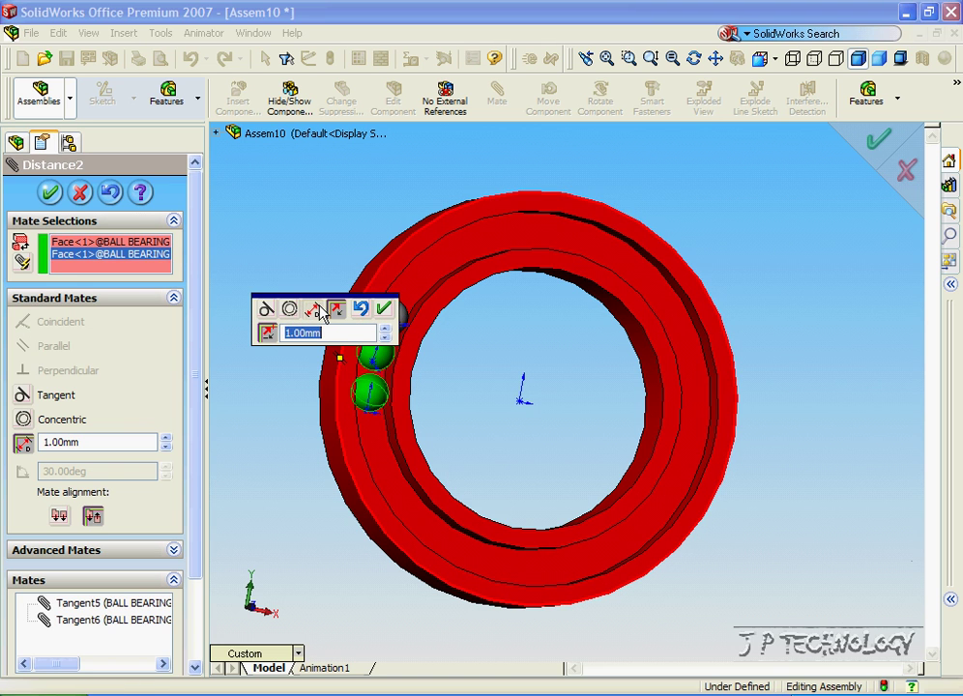
{"action": "type", "text": "0"}
{"action": "key", "text": "Return"}
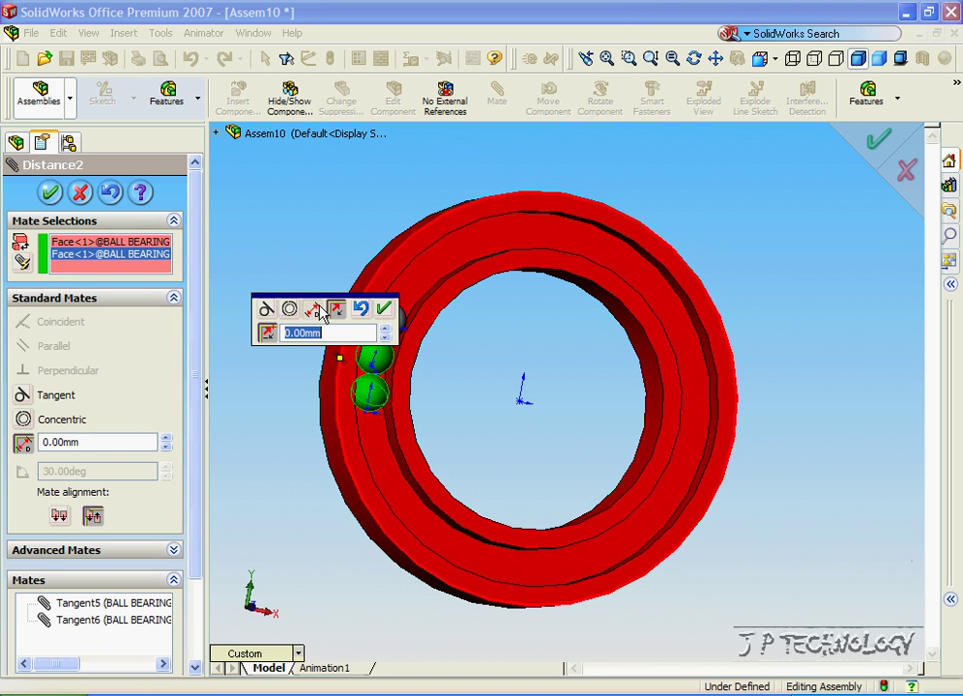
{"action": "left_click", "coordinate": [384, 309]}
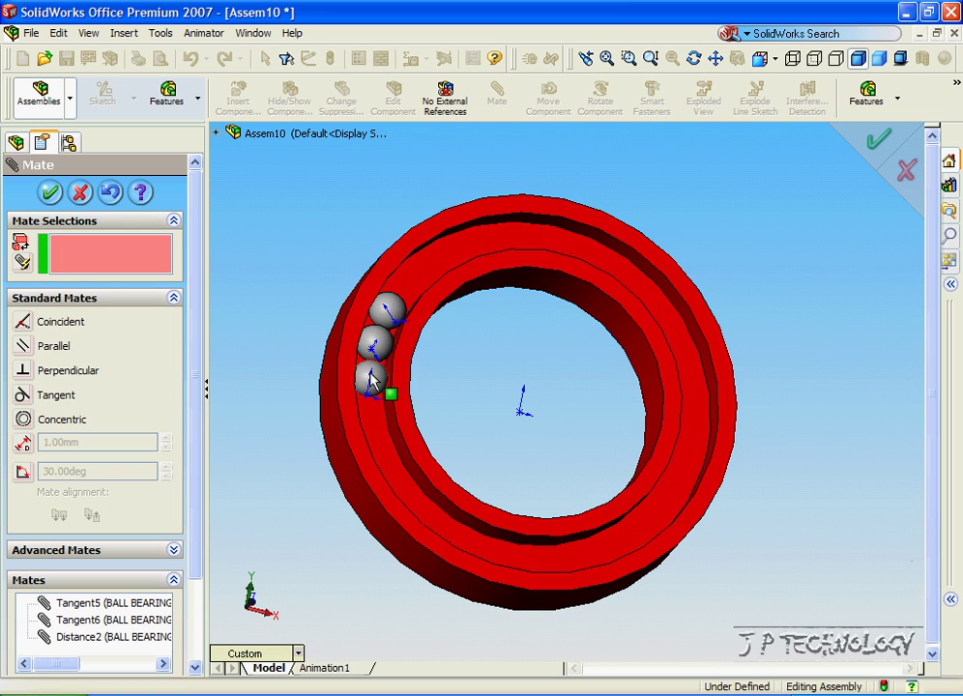
{"action": "left_click_drag", "start_coordinate": [485, 261], "coordinate": [249, 299]}
{"action": "left_click", "coordinate": [50, 192]}
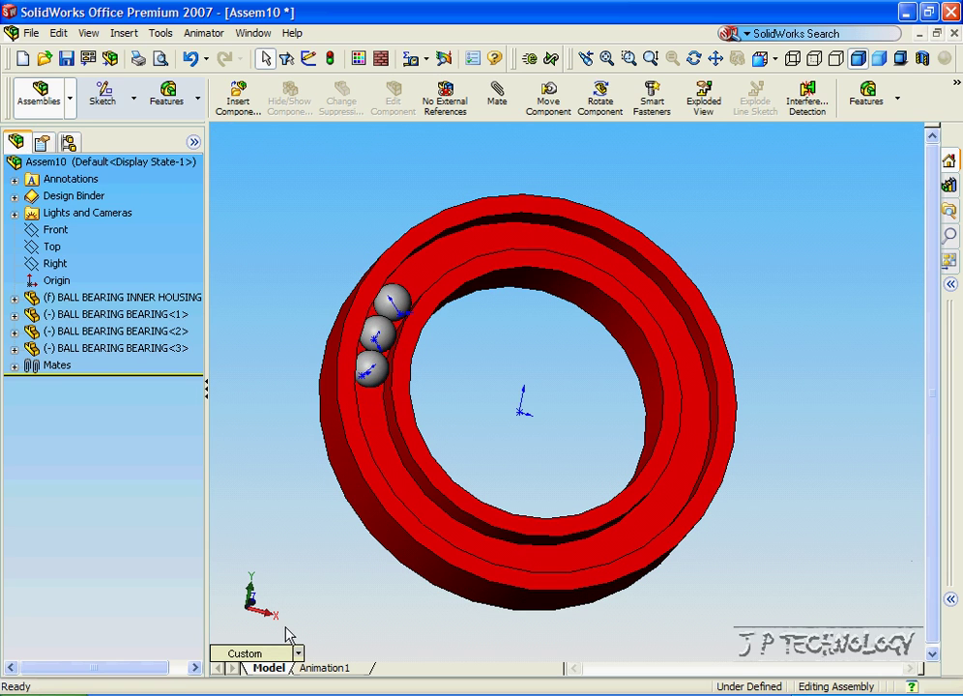
Examine from the side how the balls sit relative to the housing's open face, and return to the front view.
{"action": "left_click", "coordinate": [285, 651]}
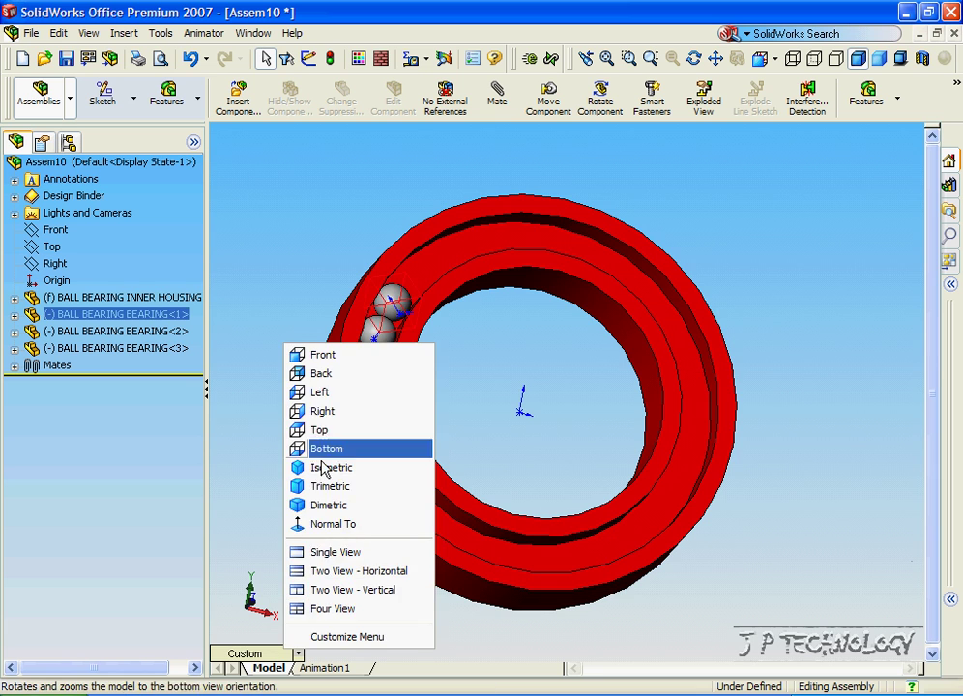
{"action": "left_click", "coordinate": [318, 356]}
{"action": "key", "text": "Up"}
{"action": "key", "text": "Up"}
{"action": "key", "text": "Up"}
{"action": "key", "text": "Down"}
{"action": "key", "text": "Down"}
{"action": "key", "text": "Down"}
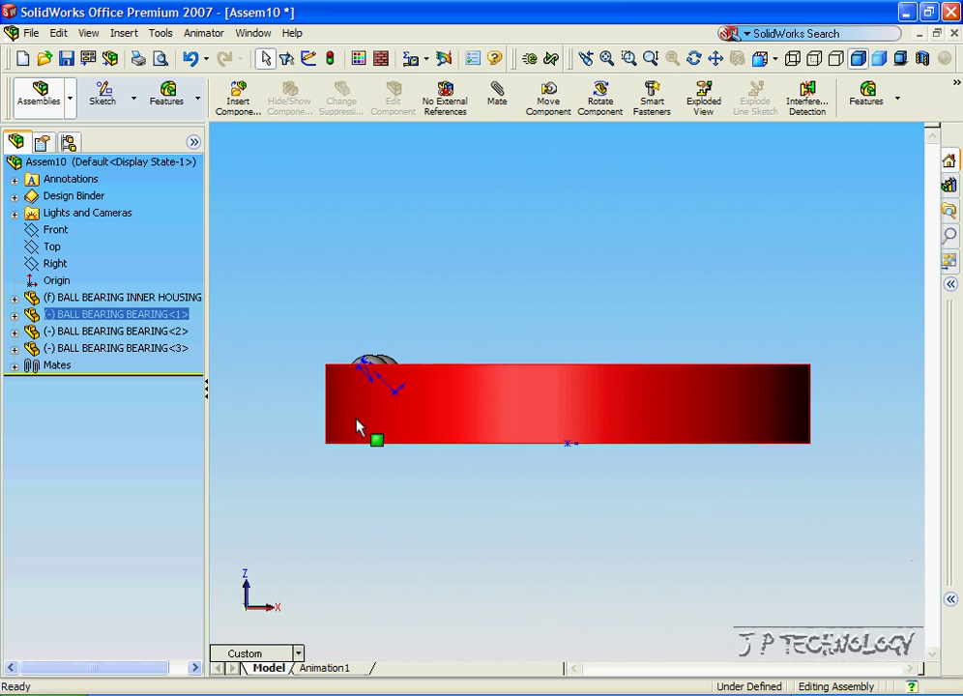
{"action": "key", "text": "Up"}
{"action": "key", "text": "Down"}
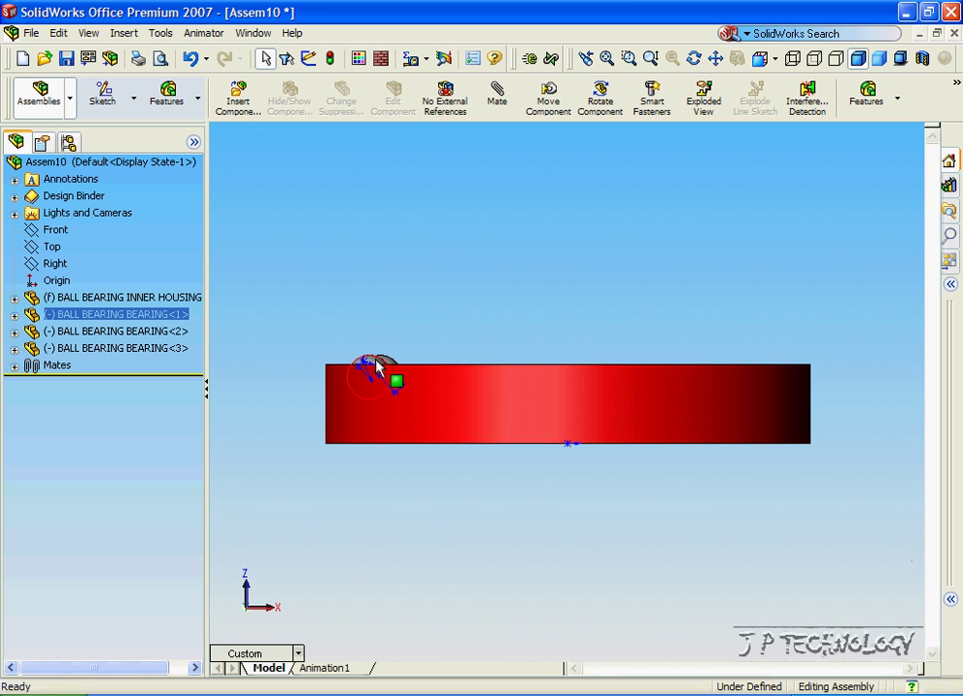
{"action": "key", "text": "Down"}
{"action": "key", "text": "Down"}
{"action": "key", "text": "Down"}
{"action": "key", "text": "Down"}
{"action": "key", "text": "Down"}
{"action": "key", "text": "Down"}
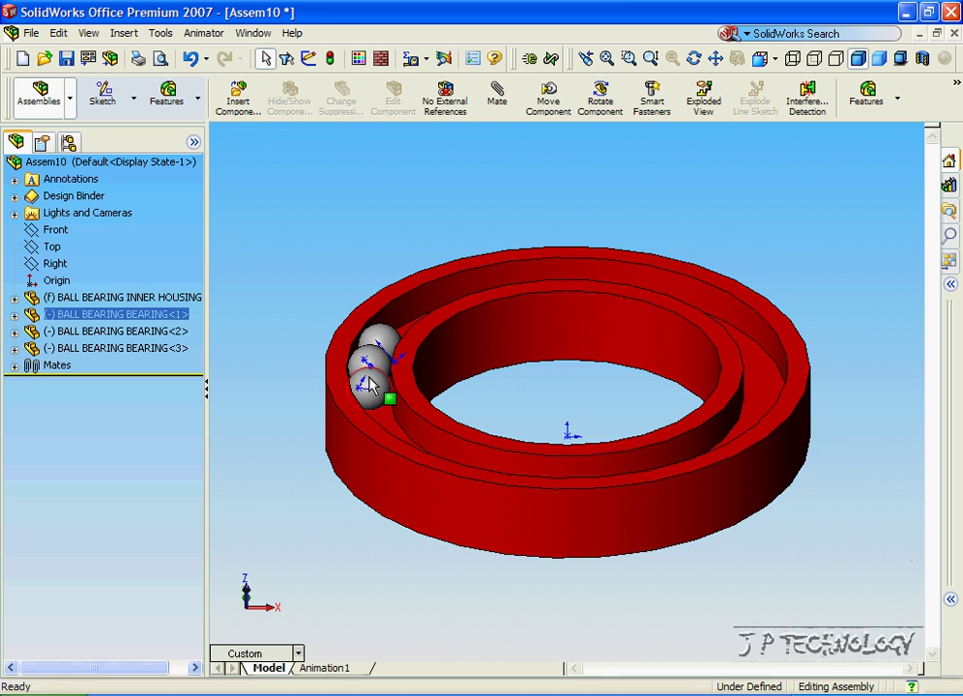
Insert Ball Bearing Outer Housing.SLDPRT and place it off-centre, partly overlapping the inner housing.
{"action": "left_click", "coordinate": [242, 97]}
{"action": "left_click", "coordinate": [105, 508]}
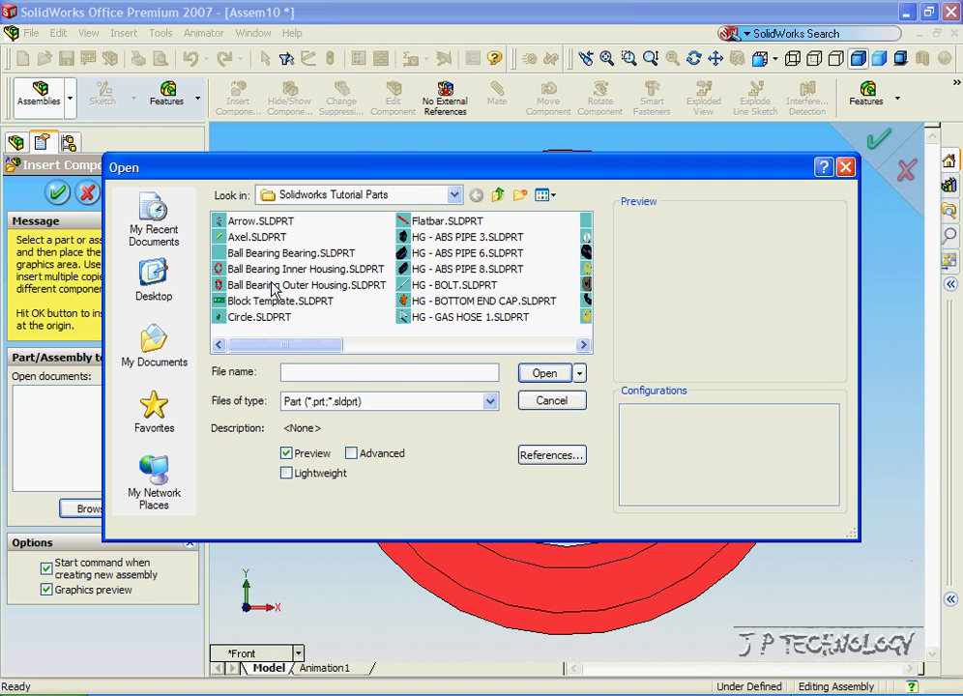
{"action": "left_click", "coordinate": [275, 286]}
{"action": "left_click", "coordinate": [532, 372]}
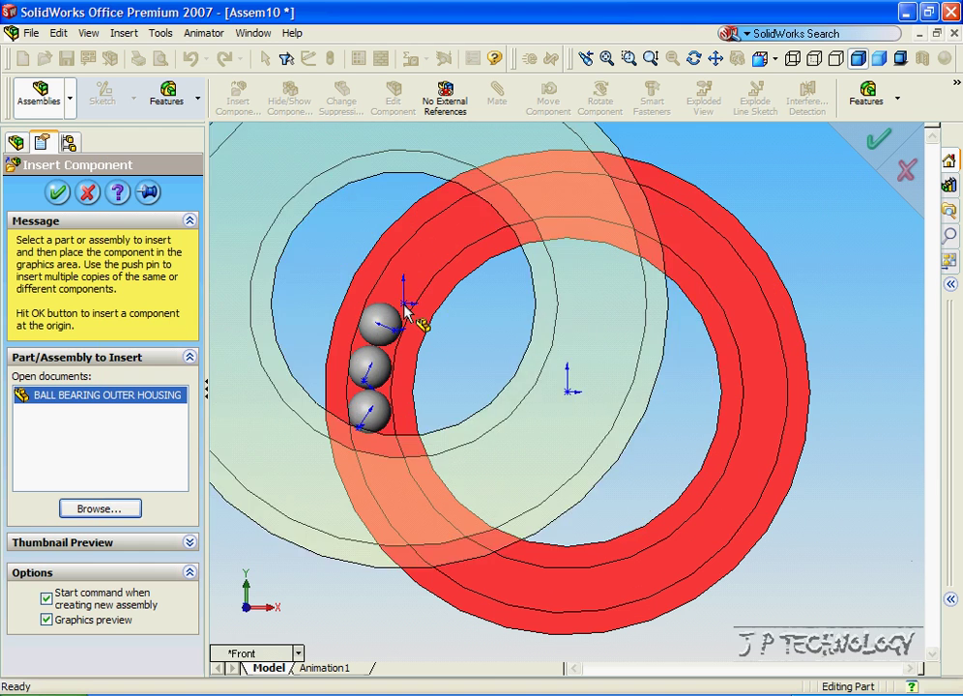
{"action": "left_click", "coordinate": [389, 218]}
Add a concentric mate between the outer housing's bore and the inner housing's bore.
{"action": "middle_click_drag", "start_coordinate": [510, 421], "coordinate": [329, 634]}
{"action": "left_click", "coordinate": [332, 644]}
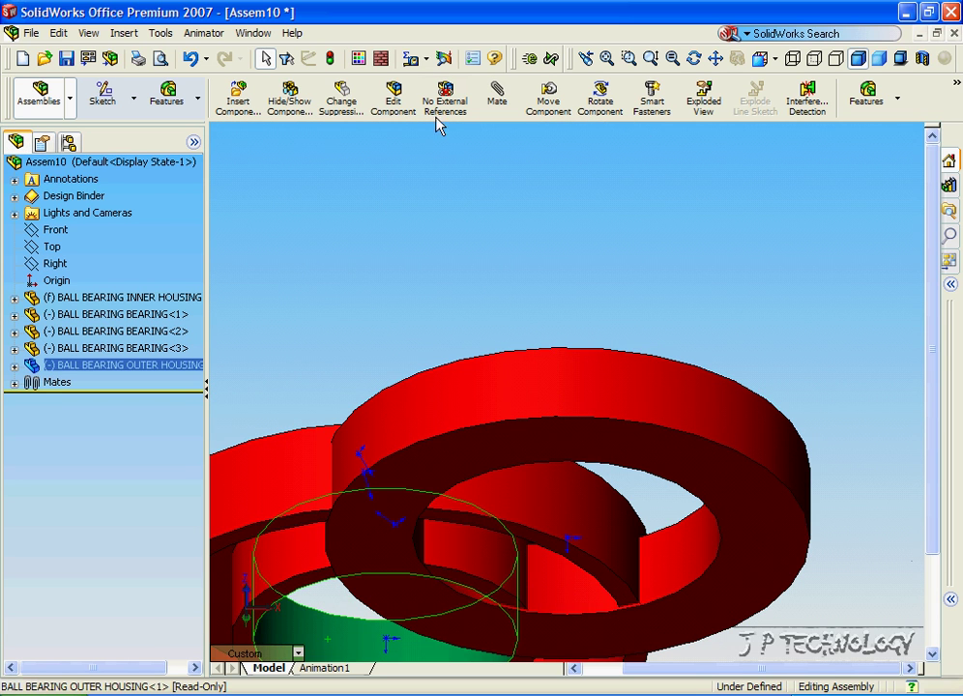
{"action": "left_click", "coordinate": [496, 97]}
{"action": "left_click", "coordinate": [682, 561]}
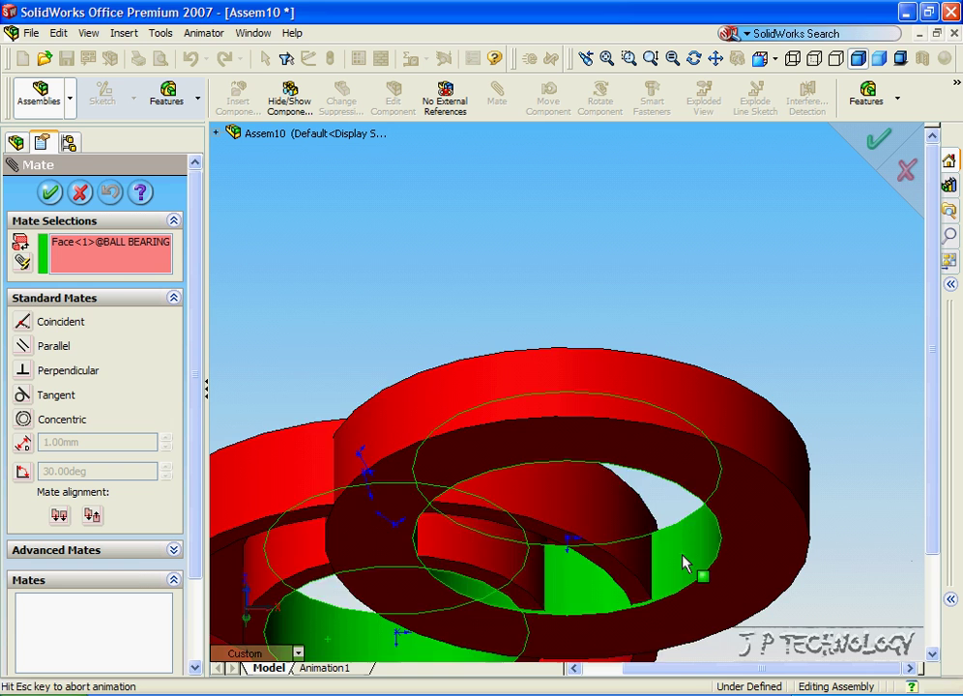
{"action": "left_click", "coordinate": [886, 581]}
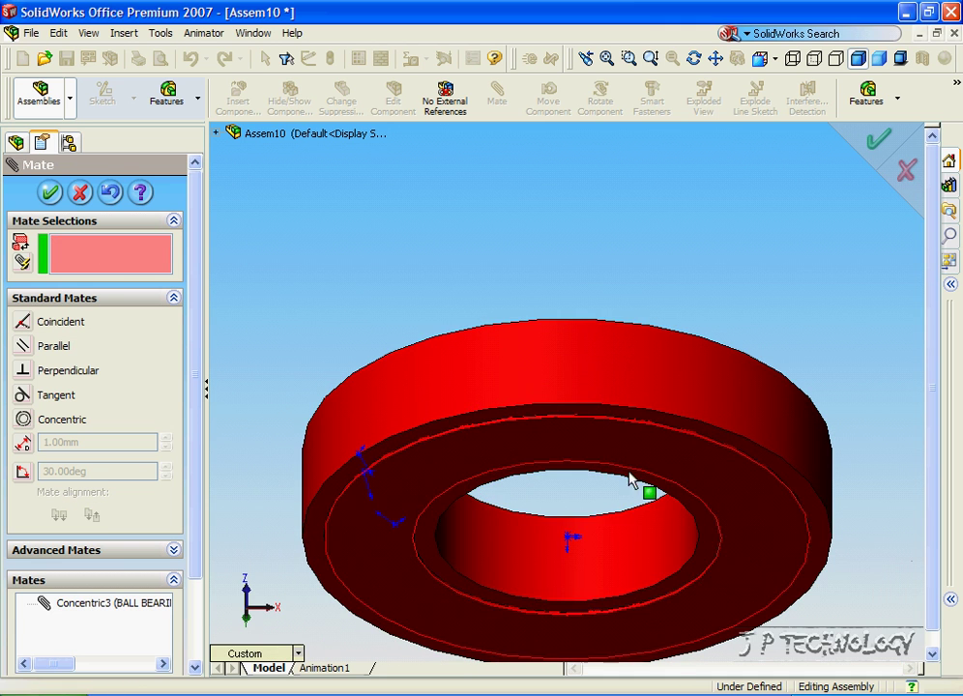
Slide the outer housing clear along its axis and add a tangent mate between its flat groove floor and the third ball.
{"action": "left_click_drag", "start_coordinate": [531, 393], "coordinate": [520, 166]}
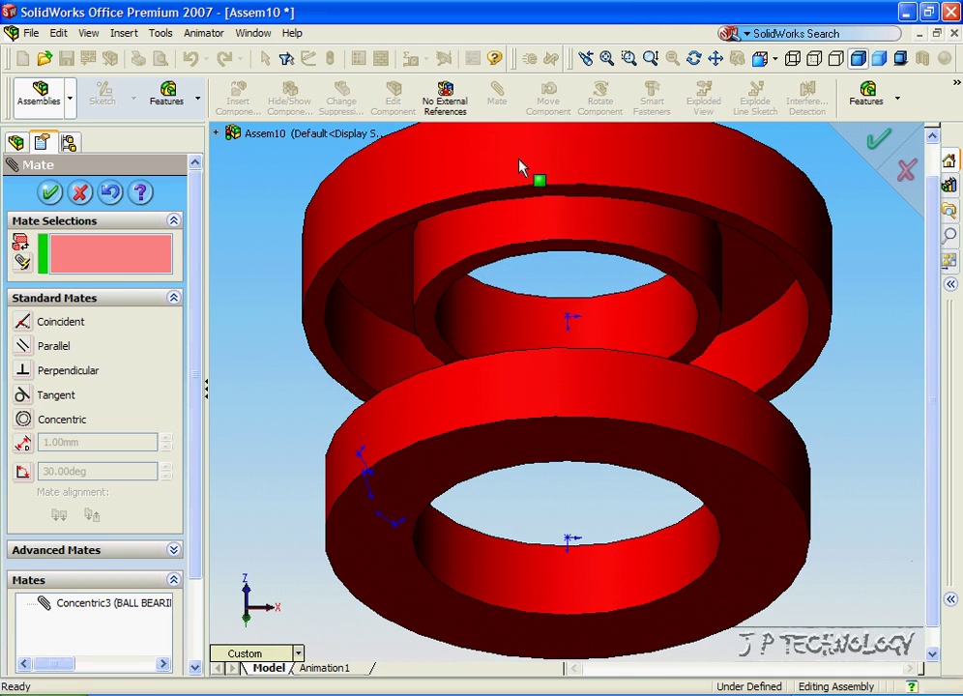
{"action": "middle_click_drag", "start_coordinate": [519, 166], "coordinate": [386, 281]}
{"action": "left_click", "coordinate": [387, 259]}
{"action": "middle_click_drag", "start_coordinate": [230, 348], "coordinate": [370, 463]}
{"action": "left_click", "coordinate": [371, 488]}
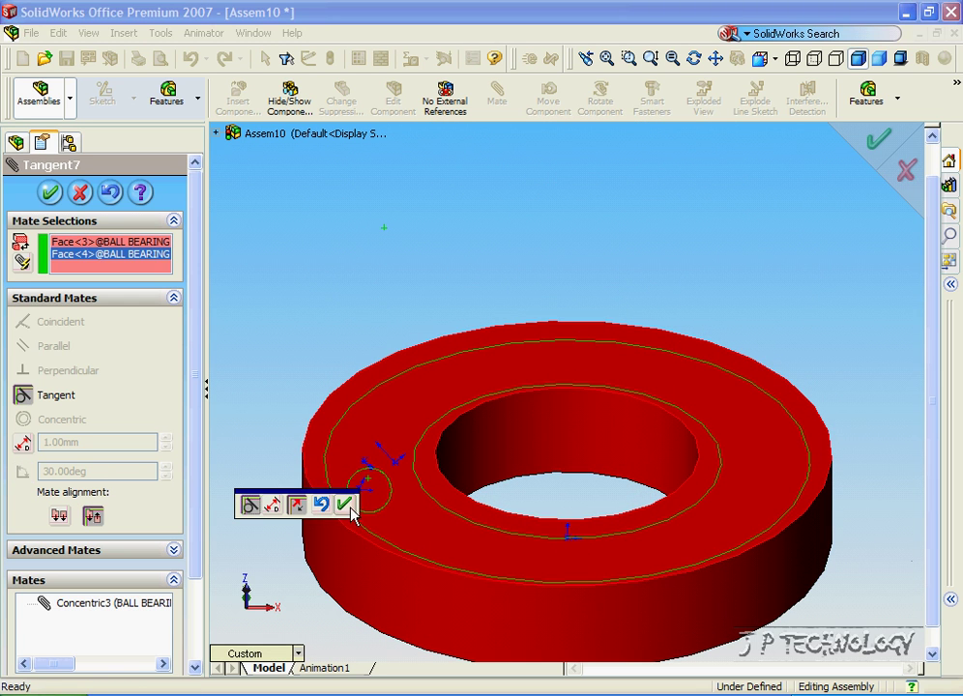
{"action": "left_click", "coordinate": [345, 505]}
{"action": "middle_click_drag", "start_coordinate": [281, 481], "coordinate": [274, 453]}
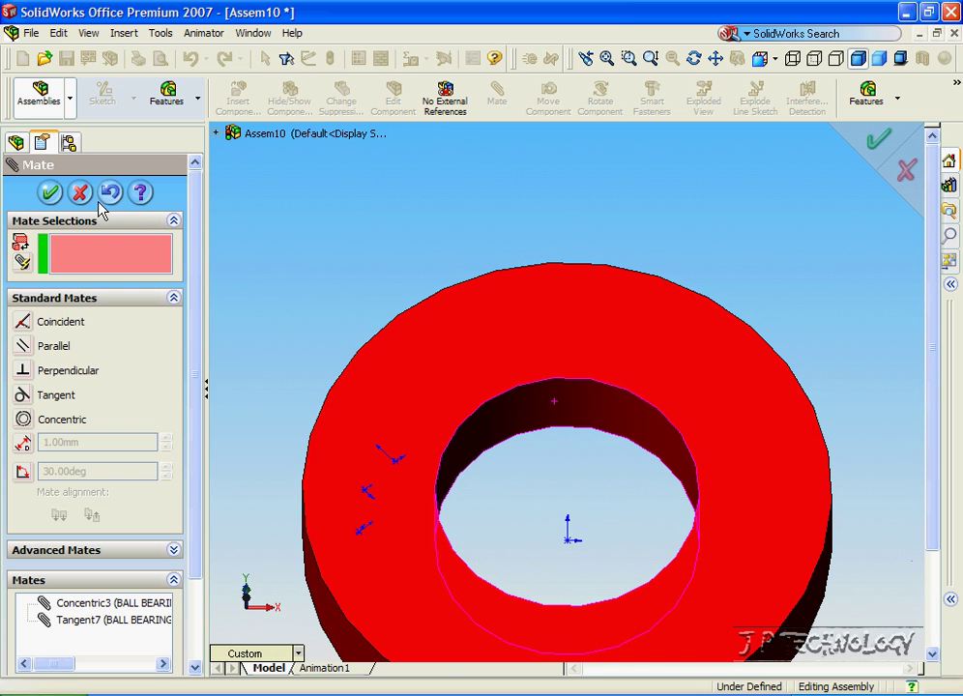
{"action": "left_click", "coordinate": [51, 193]}
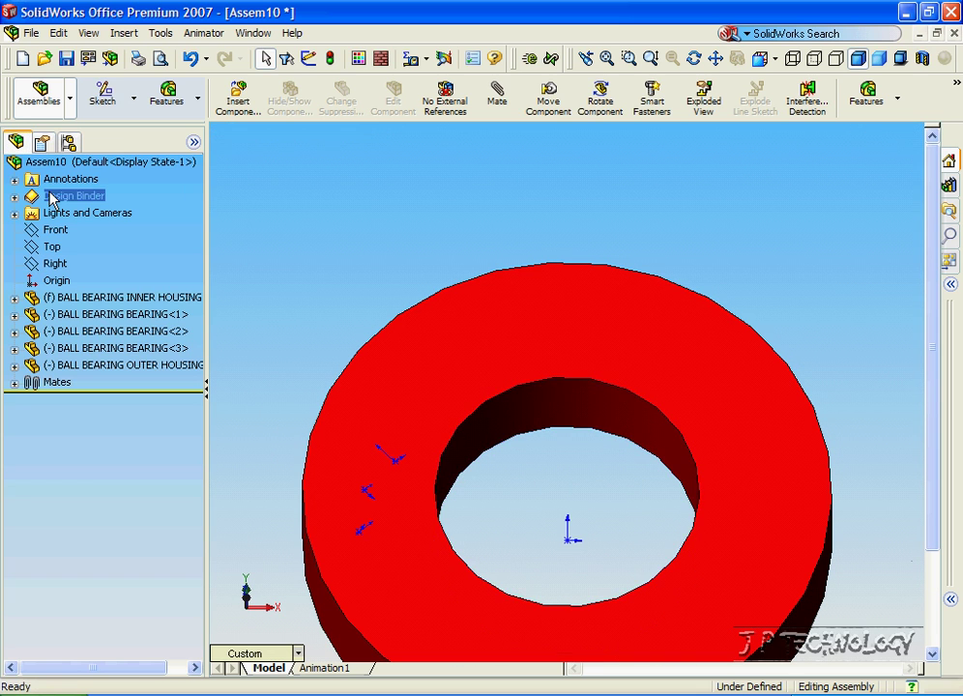
Display the assembly in wireframe and examine from the side how the balls sit in the grooves between the two housings.
{"action": "key", "text": "Up"}
{"action": "key", "text": "Up"}
{"action": "key", "text": "Up"}
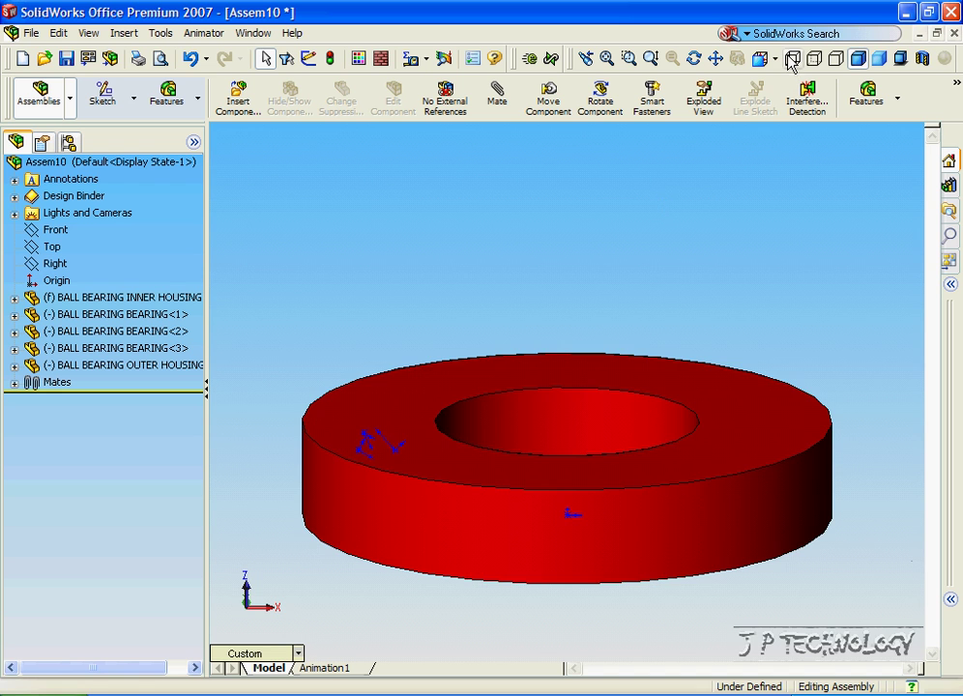
{"action": "left_click", "coordinate": [792, 59]}
{"action": "key", "text": "Up"}
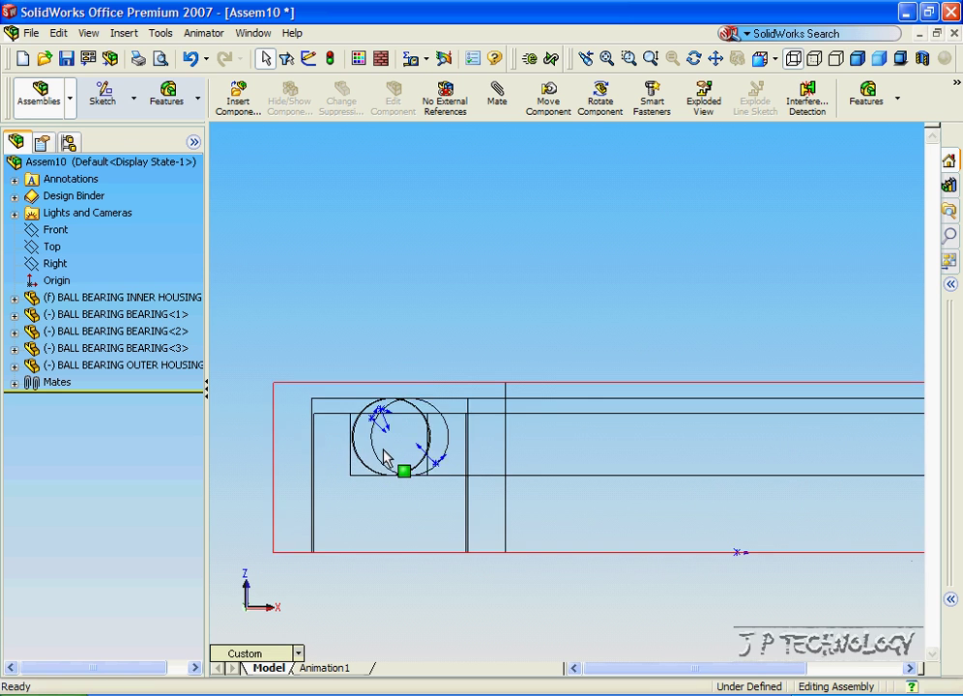
{"action": "scroll", "coordinate": [385, 459], "scroll_direction": "down", "scroll_amount": 3}
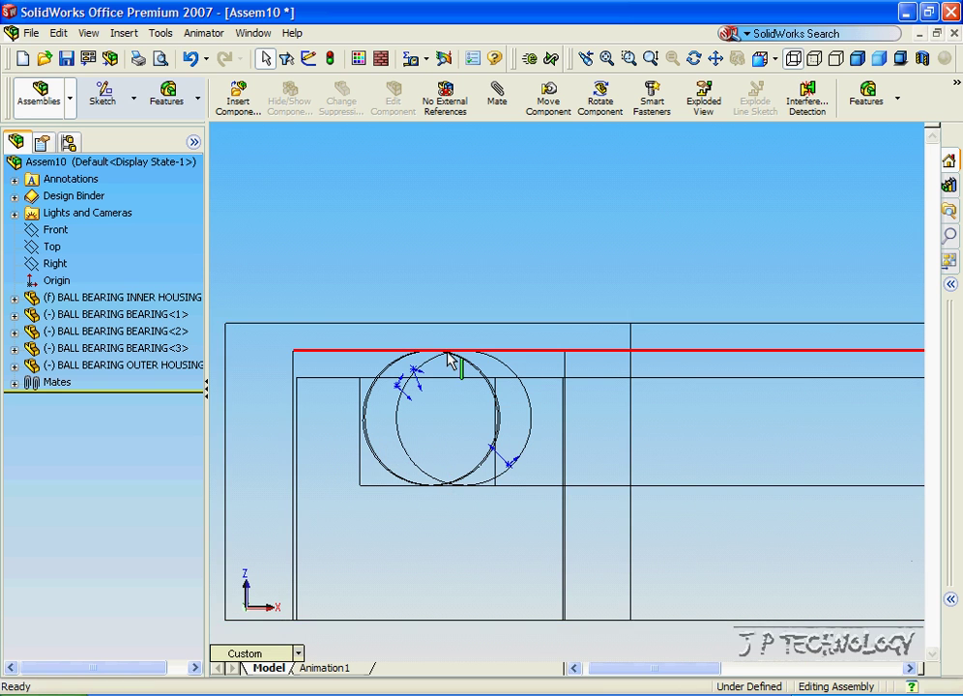
Turn the outer housing slightly about its axis to test how the balls move with it, and clear the selection.
{"action": "key", "text": "Down"}
{"action": "key", "text": "Down"}
{"action": "key", "text": "Down"}
{"action": "scroll", "coordinate": [452, 346], "scroll_direction": "up", "scroll_amount": 6}
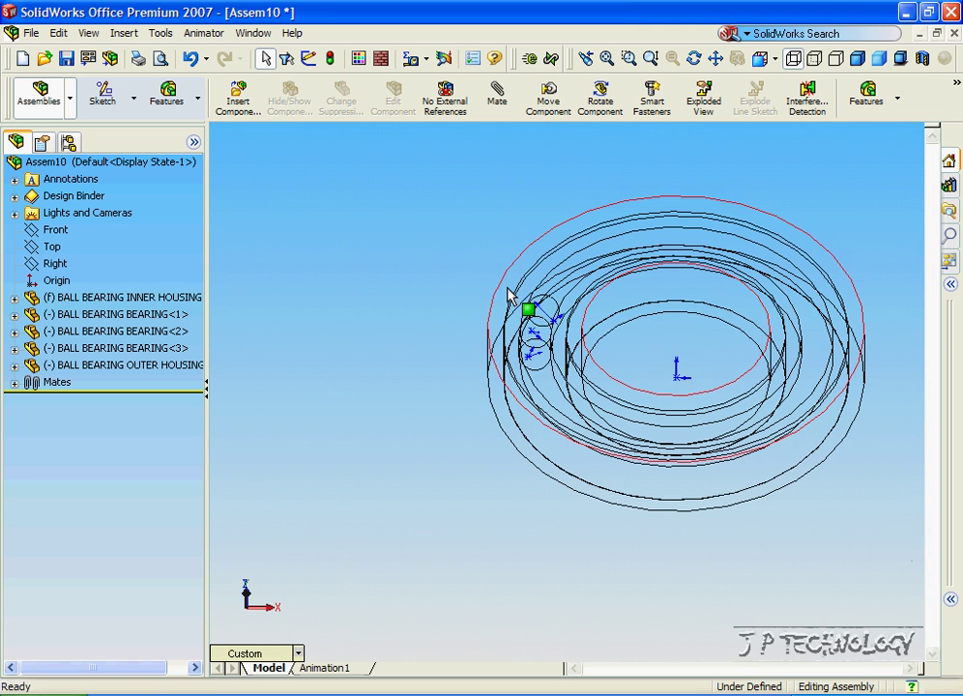
{"action": "left_click", "coordinate": [510, 295]}
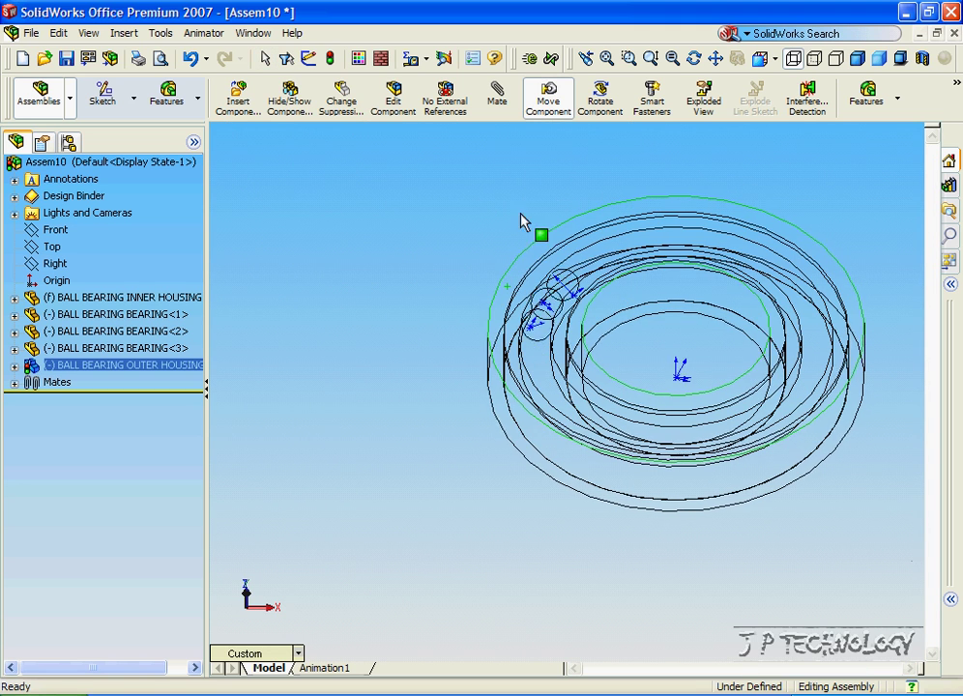
{"action": "left_click", "coordinate": [456, 249]}
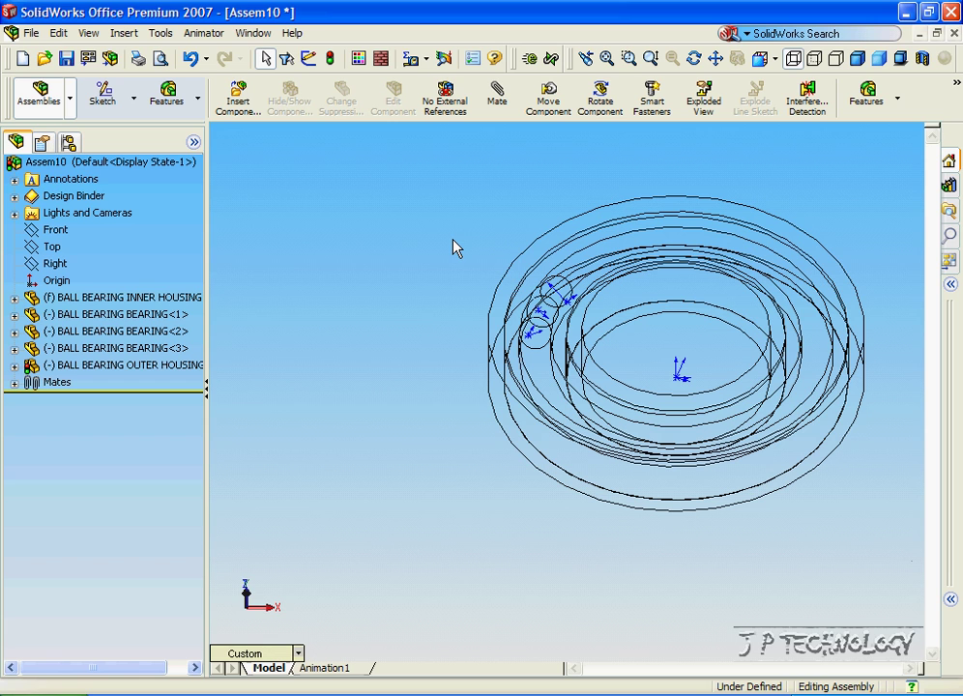